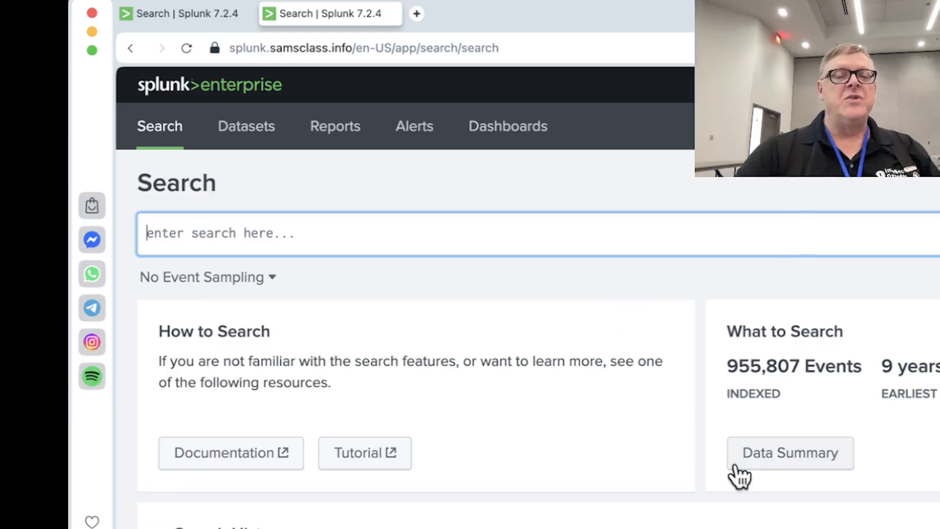
Open the data summary's list of sourcetypes and start a search on stream:http
{"action": "left_click", "coordinate": [764, 450]}
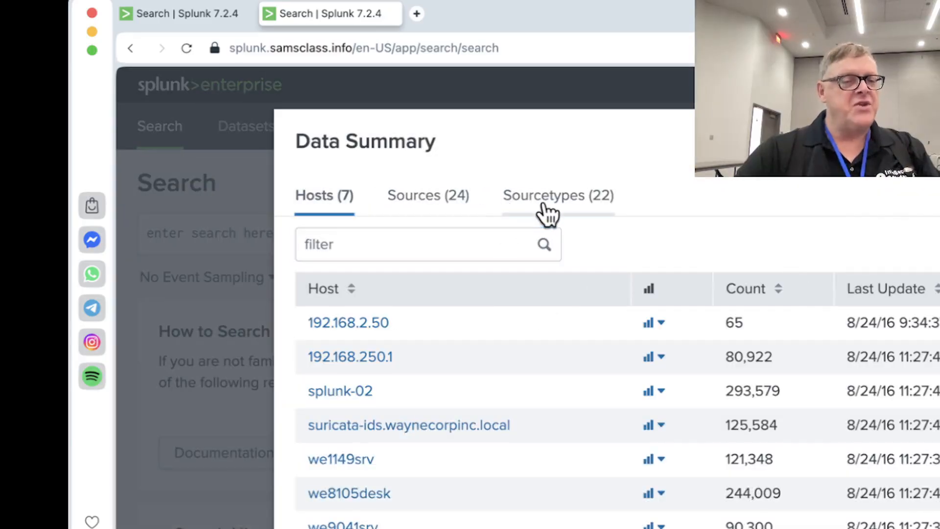
{"action": "left_click", "coordinate": [547, 214]}
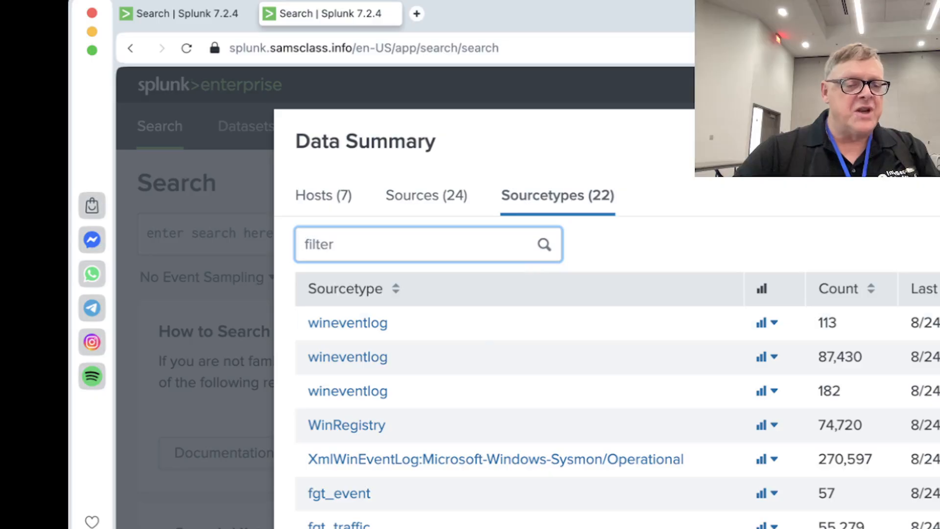
{"action": "scroll", "coordinate": [390, 520], "scroll_direction": "down", "scroll_amount": 10}
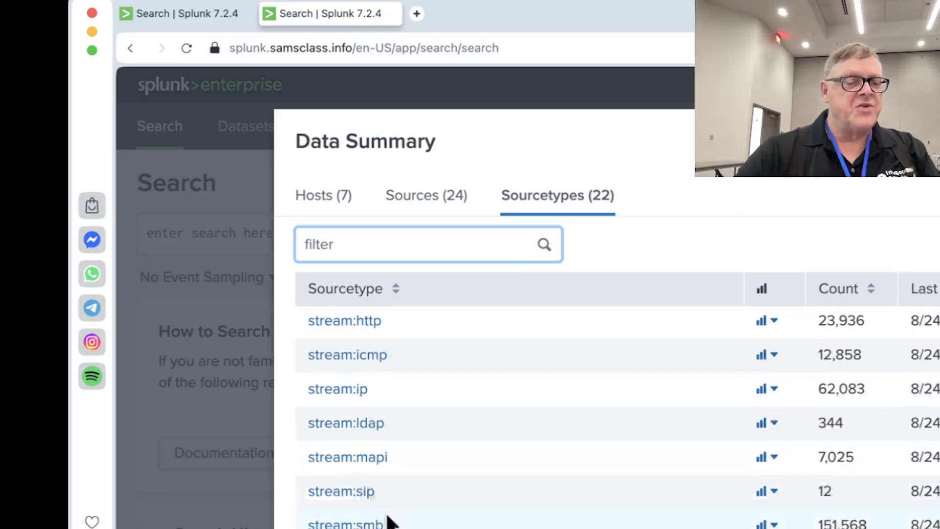
{"action": "left_click", "coordinate": [349, 321]}
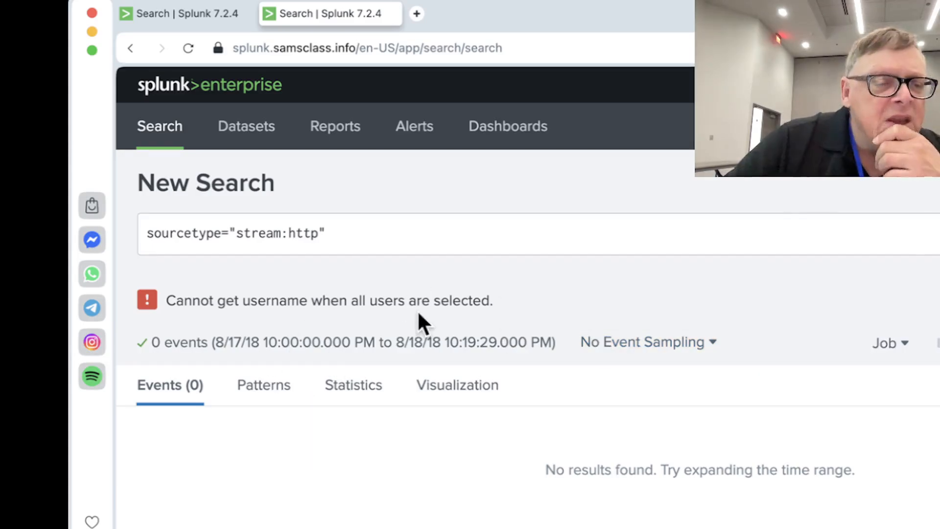
Set event sampling to 1 : 1,000 and rerun the stream:http search with the time range expanded to all earlier events
{"action": "left_click", "coordinate": [708, 361]}
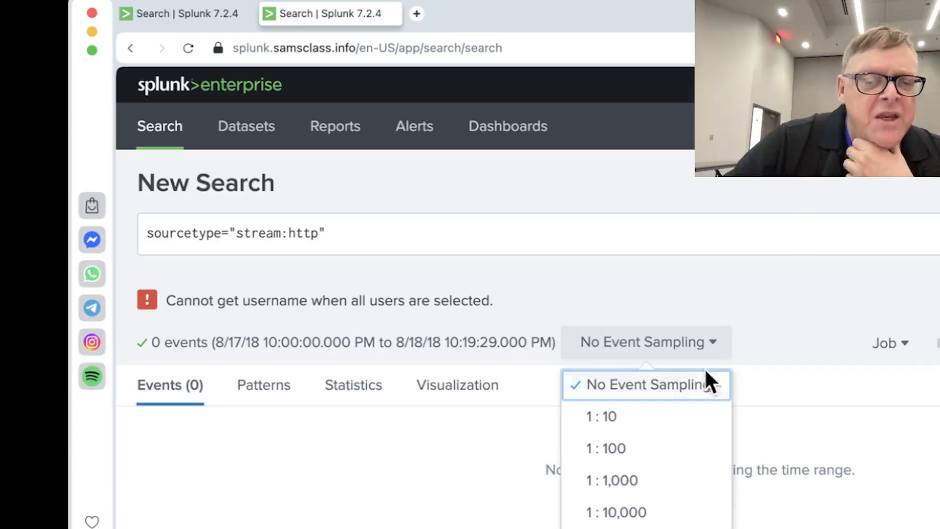
{"action": "left_click", "coordinate": [678, 478]}
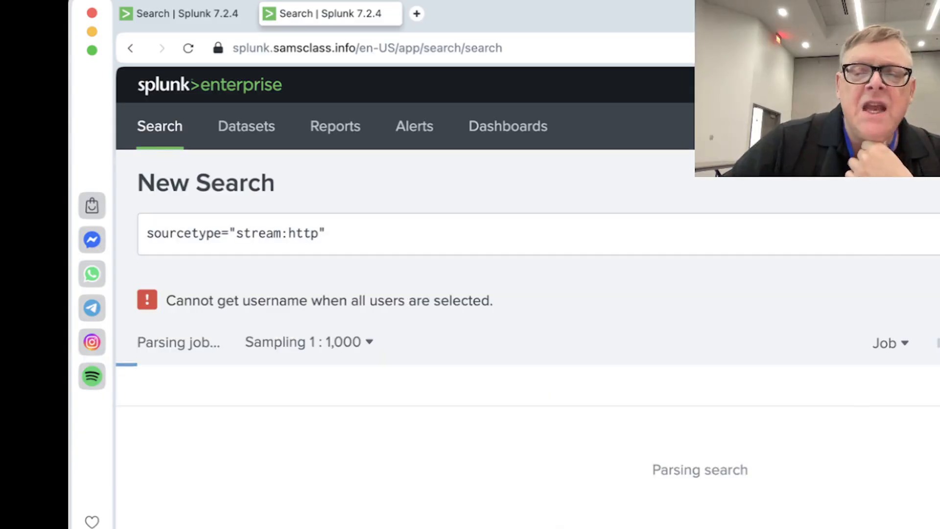
{"action": "left_click", "coordinate": [937, 233]}
{"action": "left_click", "coordinate": [938, 232]}
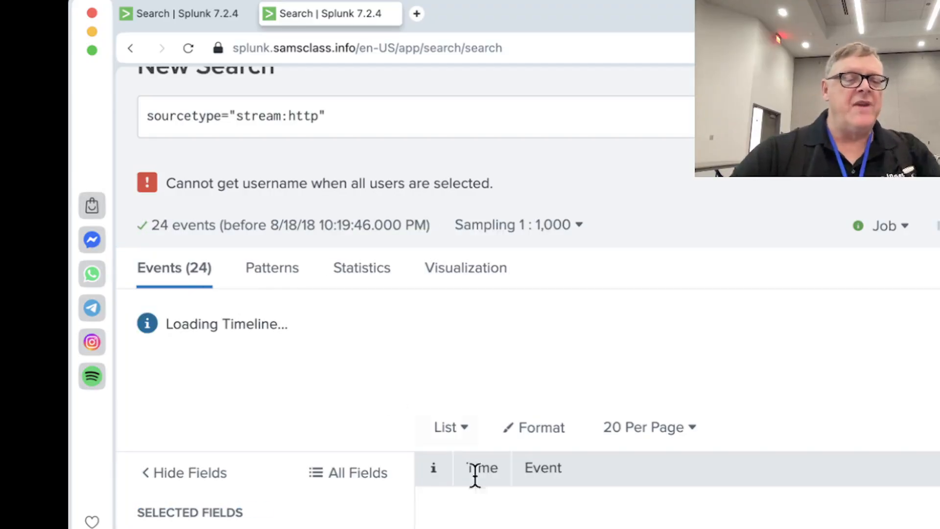
Examine the first returned stream:http event and the list of selected and interesting fields at a larger text size
{"action": "scroll", "coordinate": [491, 492], "scroll_direction": "down", "scroll_amount": 5}
{"action": "scroll", "coordinate": [486, 485], "scroll_direction": "down", "scroll_amount": 10}
{"action": "scroll", "coordinate": [486, 485], "scroll_direction": "up", "scroll_amount": 6}
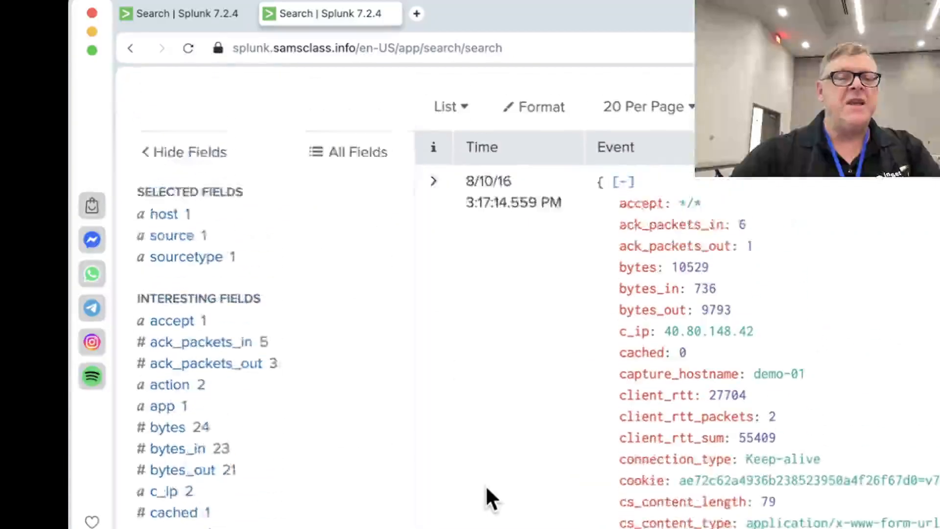
{"action": "scroll", "coordinate": [824, 445], "scroll_direction": "down", "scroll_amount": 1}
{"action": "scroll", "coordinate": [827, 458], "scroll_direction": "down", "scroll_amount": 1}
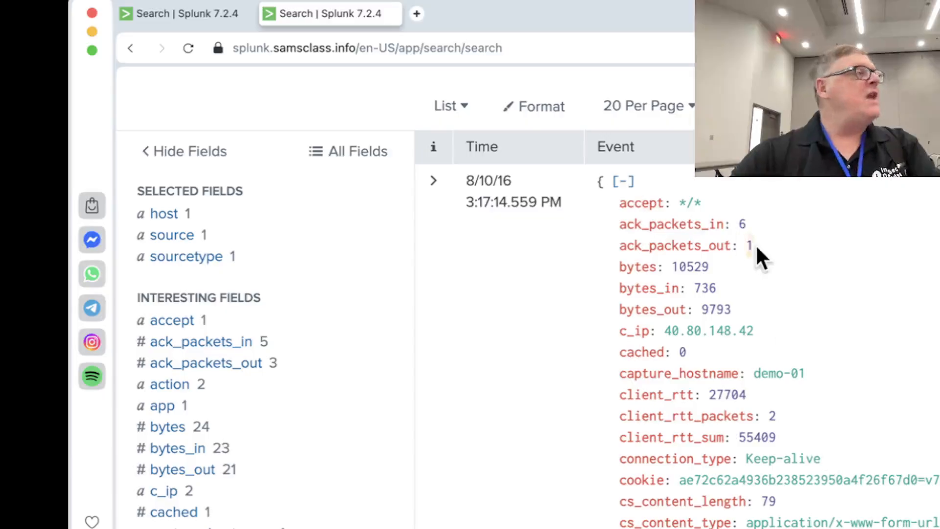
{"action": "scroll", "coordinate": [762, 247], "scroll_direction": "down", "scroll_amount": 1}
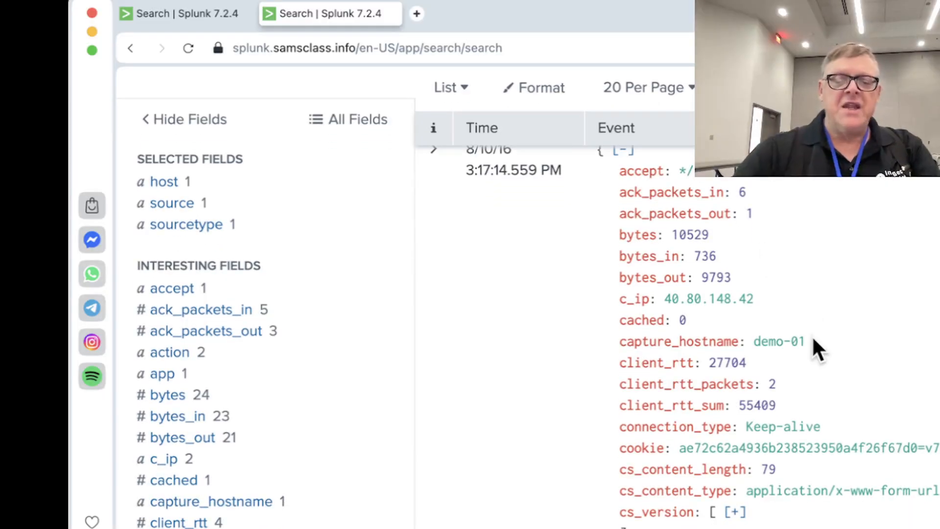
{"action": "key", "text": "super+equal"}
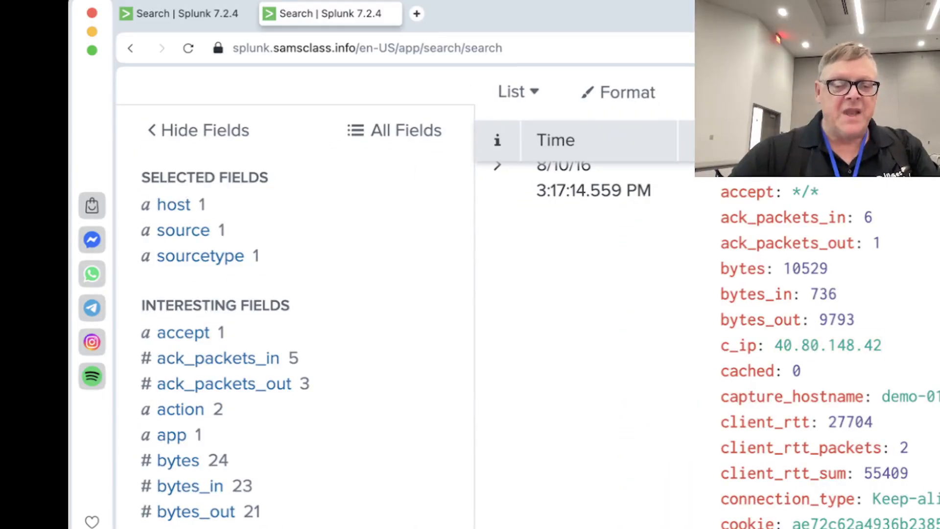
{"action": "scroll", "coordinate": [527, 310], "scroll_direction": "down", "scroll_amount": 2}
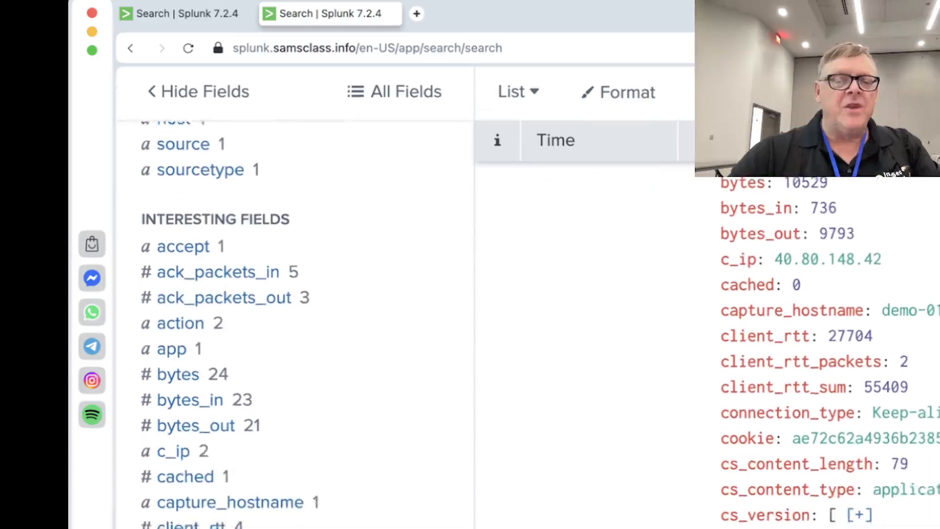
{"action": "scroll", "coordinate": [783, 318], "scroll_direction": "down", "scroll_amount": 1}
{"action": "scroll", "coordinate": [803, 272], "scroll_direction": "up", "scroll_amount": 5}
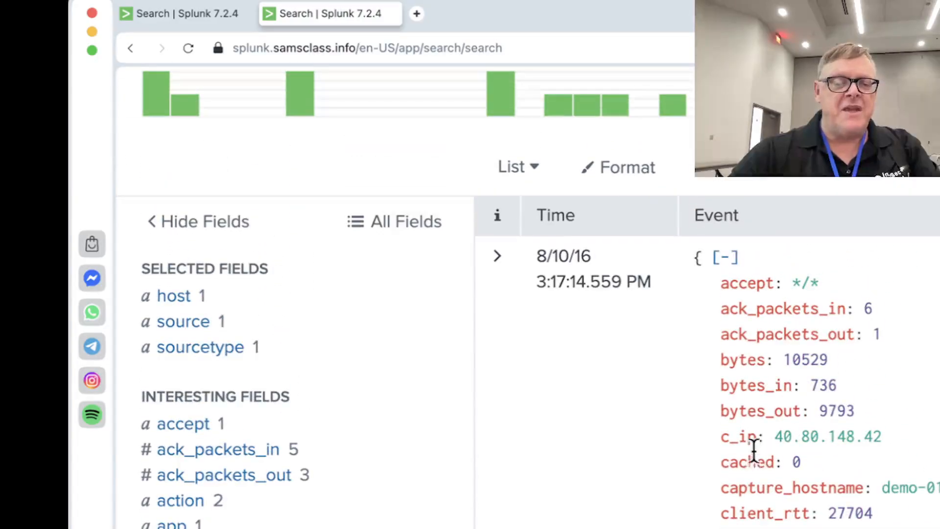
{"action": "scroll", "coordinate": [754, 450], "scroll_direction": "down", "scroll_amount": 10}
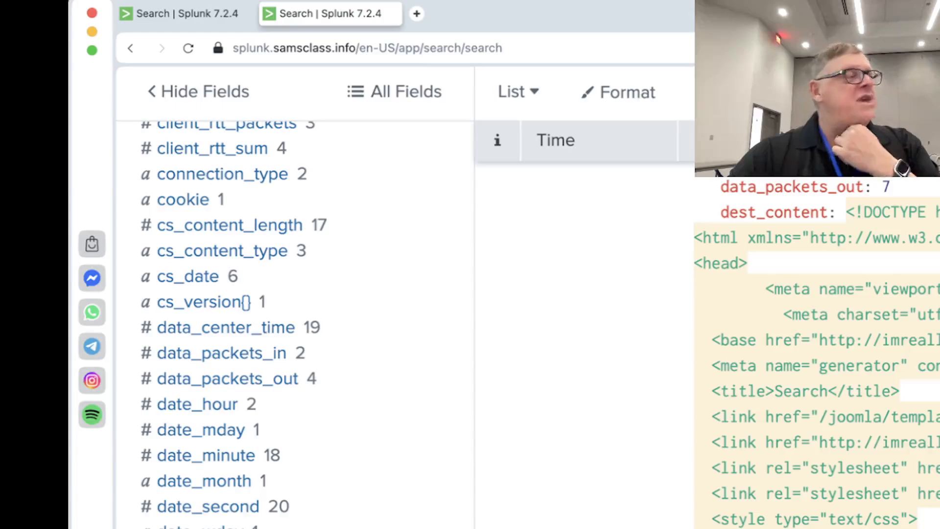
Look through the HTML page source held in the first event's dest_content field
{"action": "scroll", "coordinate": [783, 343], "scroll_direction": "down", "scroll_amount": 12}
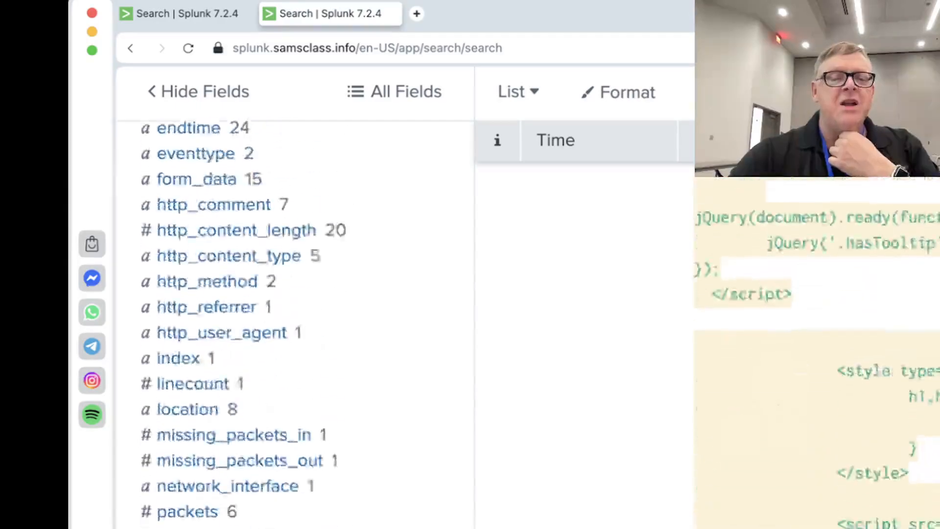
{"action": "scroll", "coordinate": [783, 342], "scroll_direction": "down", "scroll_amount": 15}
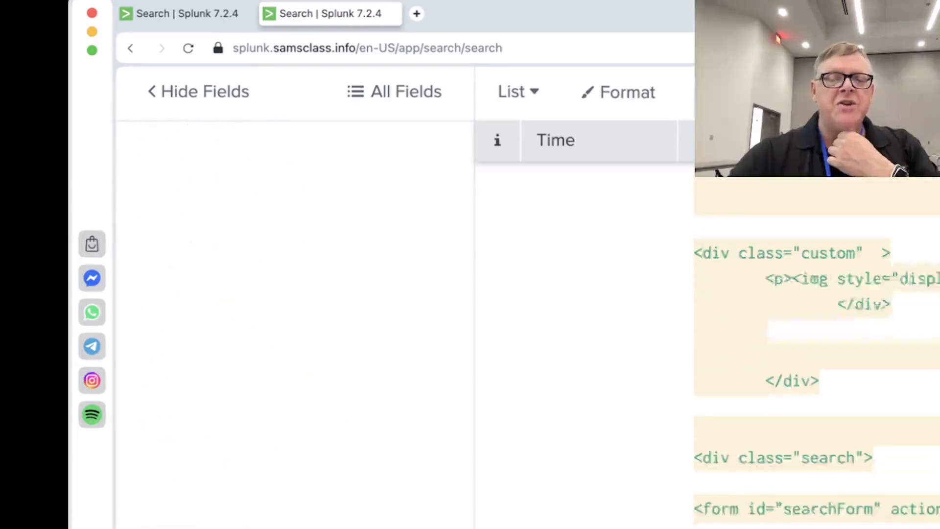
{"action": "scroll", "coordinate": [813, 343], "scroll_direction": "down", "scroll_amount": 15}
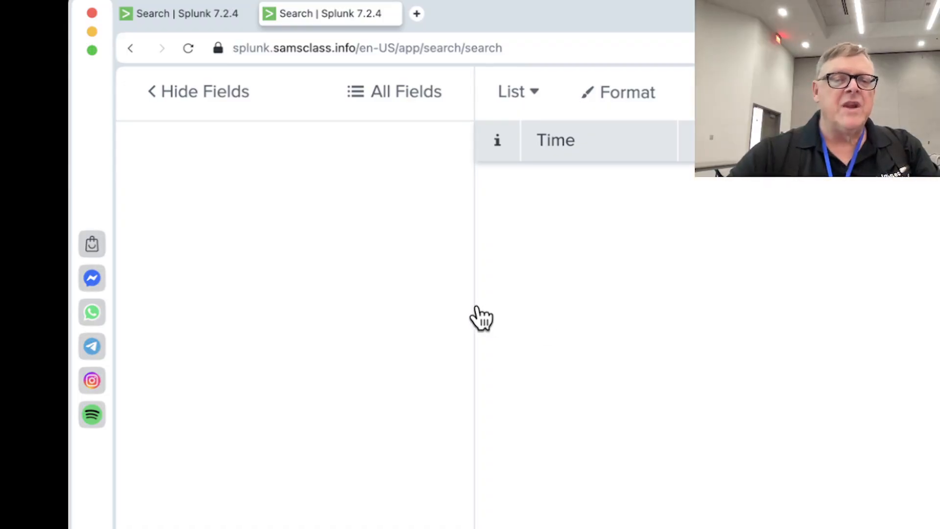
{"action": "scroll", "coordinate": [847, 263], "scroll_direction": "down", "scroll_amount": 5}
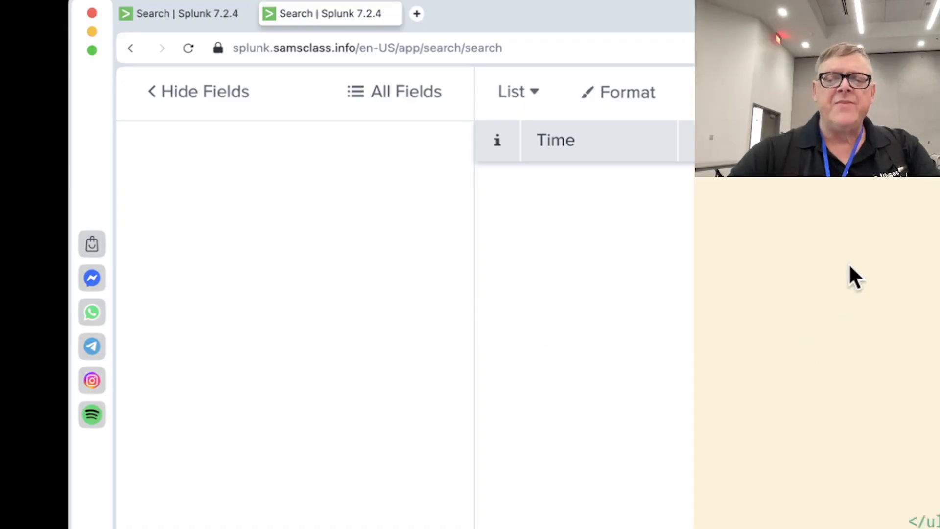
{"action": "scroll", "coordinate": [849, 265], "scroll_direction": "right", "scroll_amount": 10}
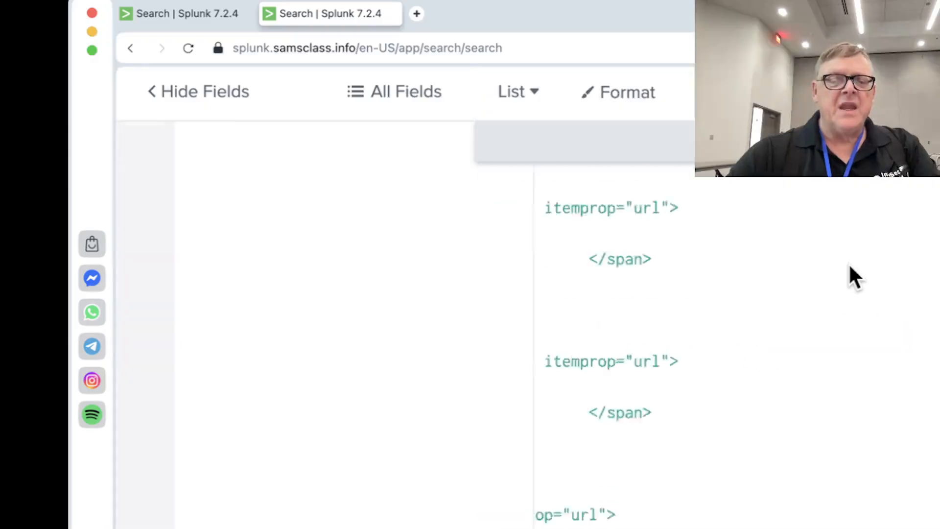
{"action": "scroll", "coordinate": [848, 263], "scroll_direction": "down", "scroll_amount": 5}
{"action": "scroll", "coordinate": [851, 262], "scroll_direction": "right", "scroll_amount": 3}
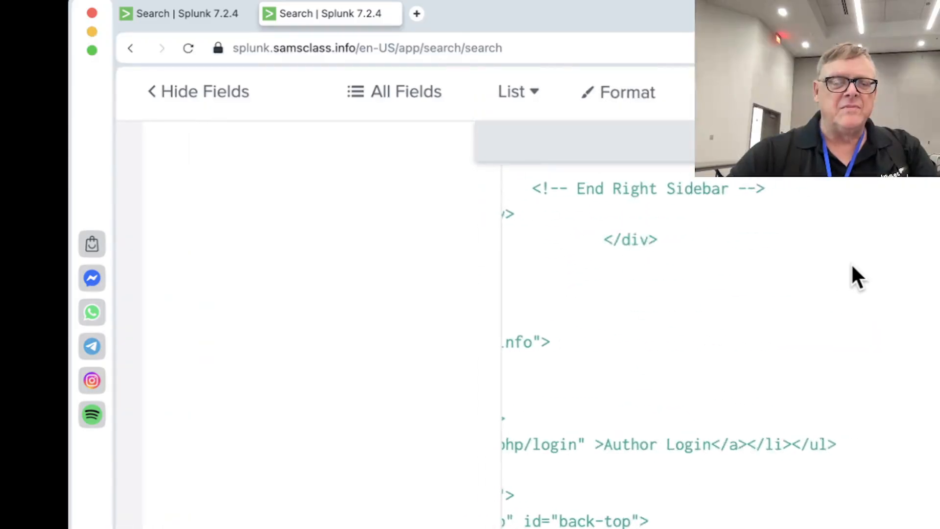
{"action": "scroll", "coordinate": [669, 322], "scroll_direction": "left", "scroll_amount": 5}
{"action": "scroll", "coordinate": [664, 322], "scroll_direction": "down", "scroll_amount": 10}
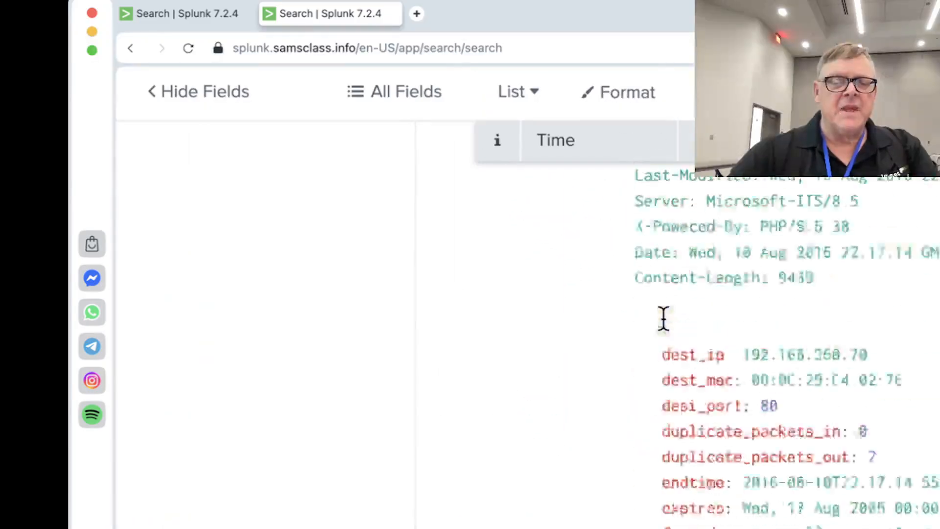
Examine the event's HTTP request, site, src_content and src_headers fields, and return to its destination address fields
{"action": "scroll", "coordinate": [664, 321], "scroll_direction": "down", "scroll_amount": 3}
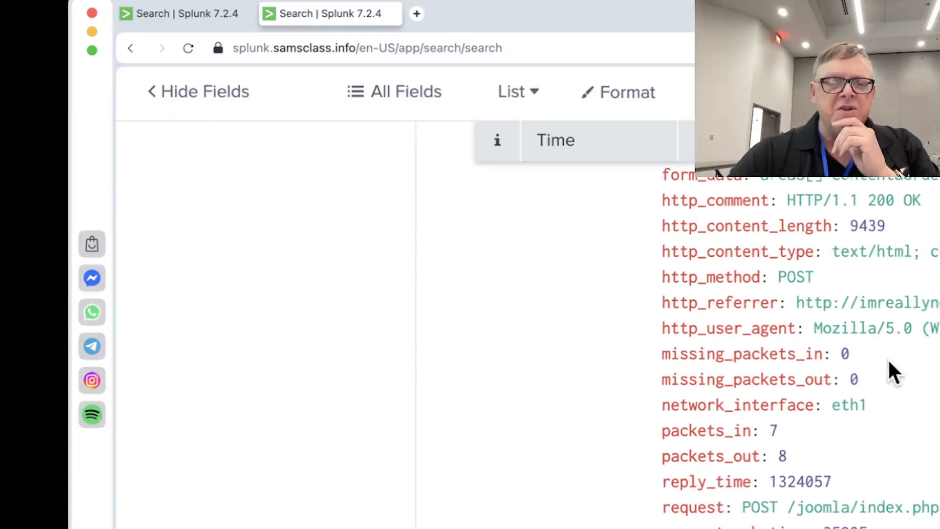
{"action": "scroll", "coordinate": [891, 372], "scroll_direction": "down", "scroll_amount": 9}
{"action": "scroll", "coordinate": [890, 364], "scroll_direction": "down", "scroll_amount": 1}
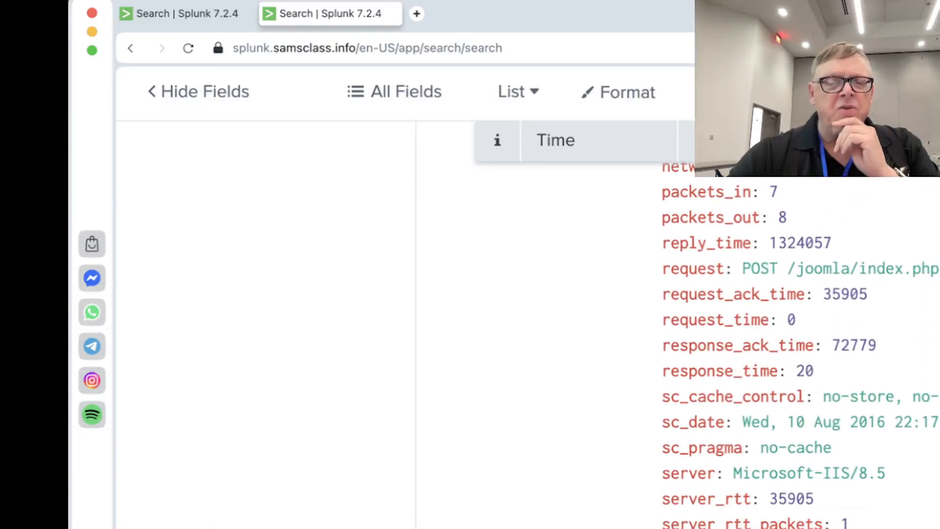
{"action": "scroll", "coordinate": [800, 345], "scroll_direction": "down", "scroll_amount": 12}
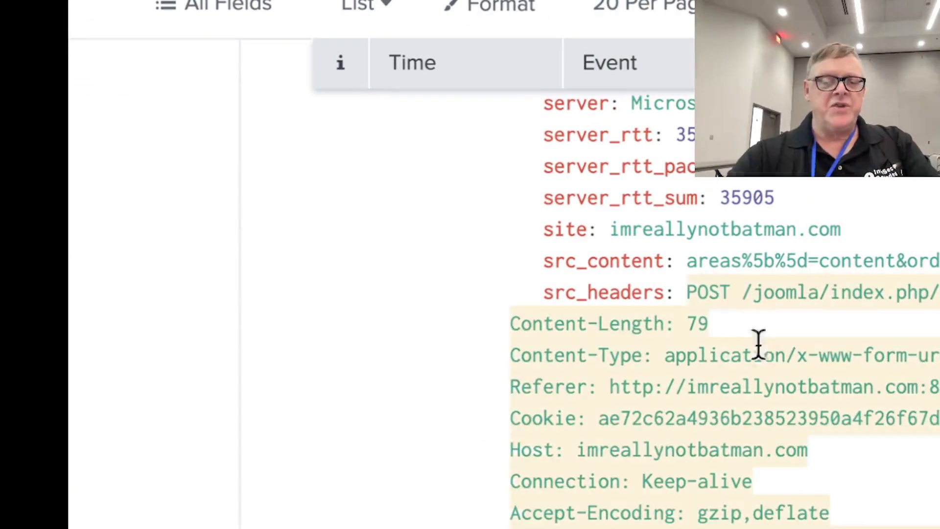
{"action": "scroll", "coordinate": [587, 294], "scroll_direction": "right", "scroll_amount": 10}
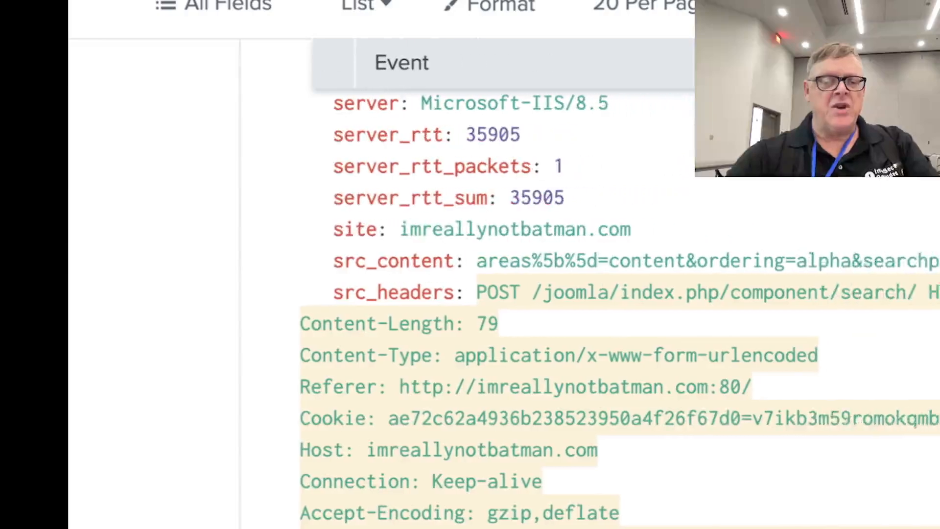
{"action": "scroll", "coordinate": [815, 419], "scroll_direction": "left", "scroll_amount": 4}
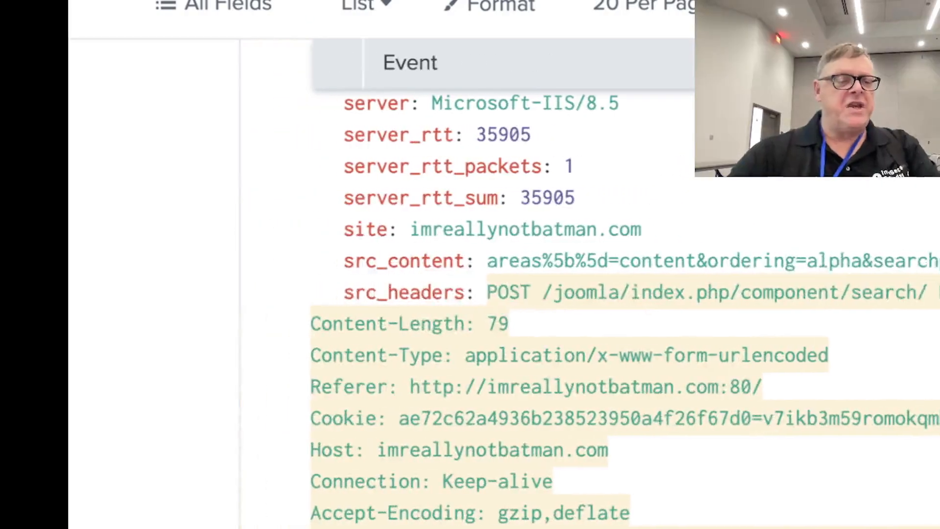
{"action": "left_click", "coordinate": [815, 419]}
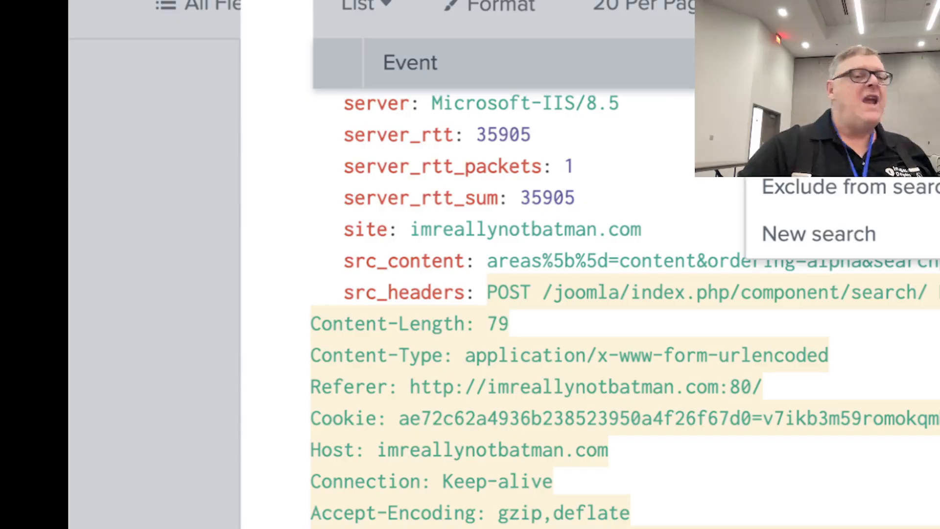
{"action": "scroll", "coordinate": [621, 303], "scroll_direction": "up", "scroll_amount": 10}
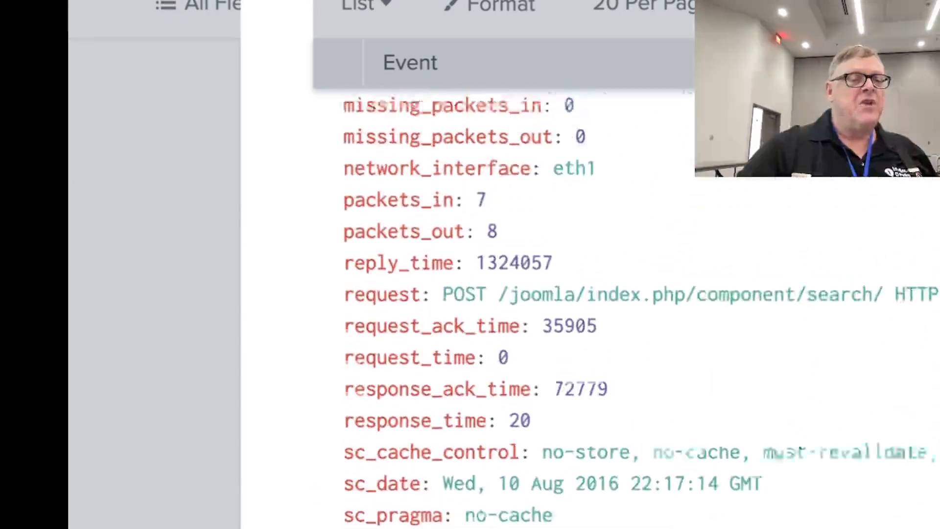
{"action": "scroll", "coordinate": [499, 469], "scroll_direction": "up", "scroll_amount": 10}
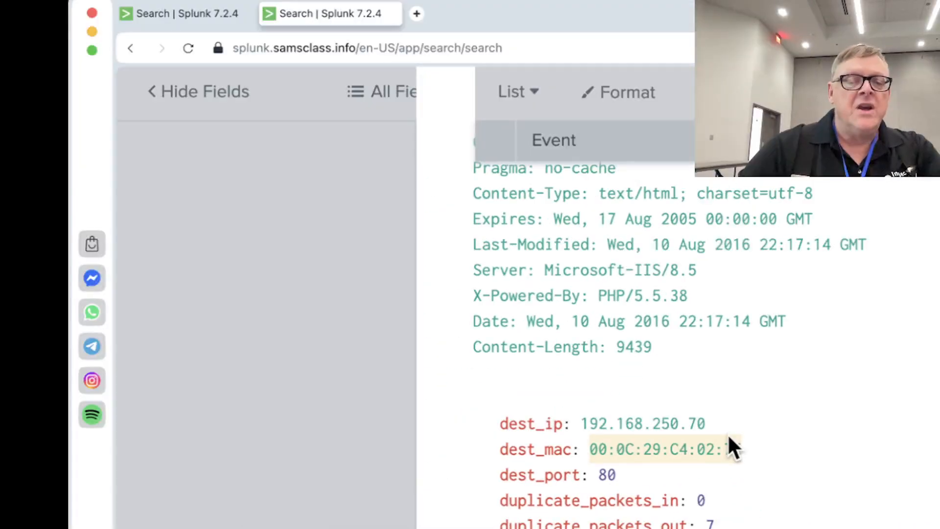
Switch to the text editor, create a new document beside the event details, and enter the label "Web server"
{"action": "key", "text": "super+Tab"}
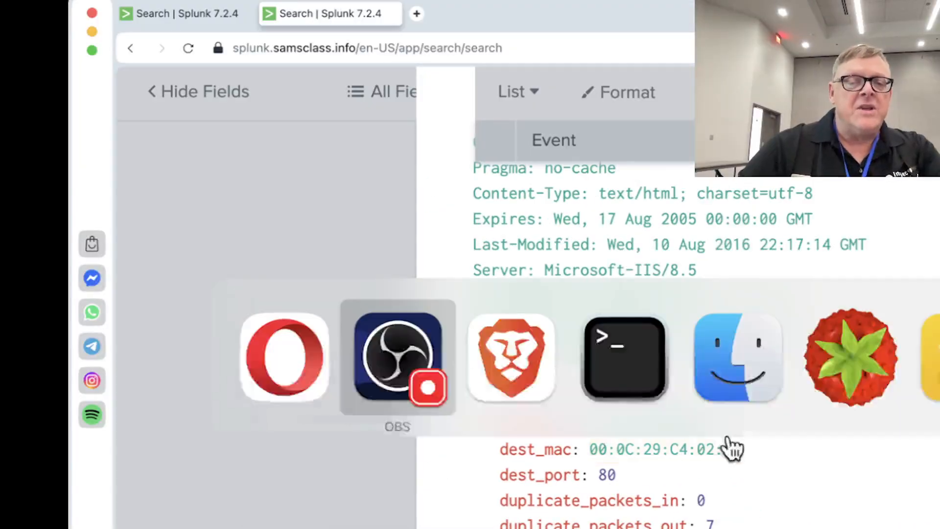
{"action": "key", "text": "super+Tab"}
{"action": "key", "text": "super+Tab"}
{"action": "key", "text": "super+Tab"}
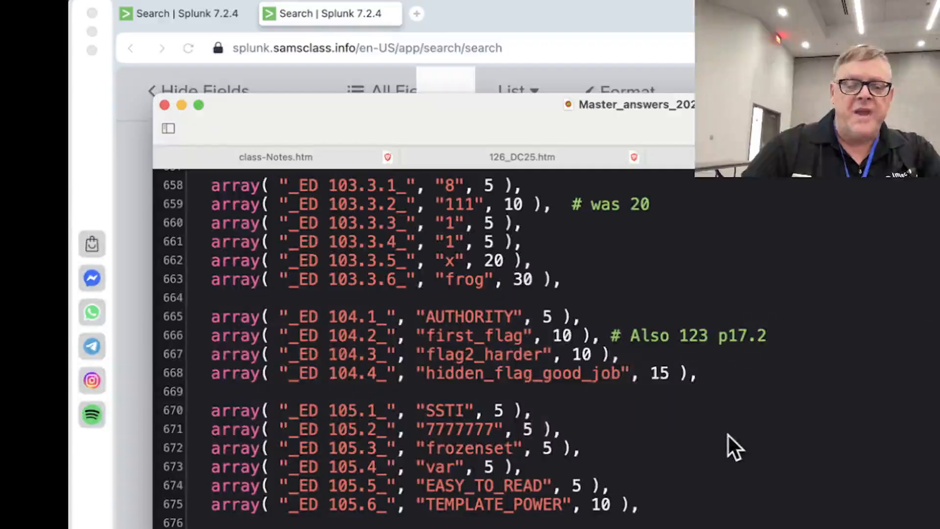
{"action": "key", "text": "super+n"}
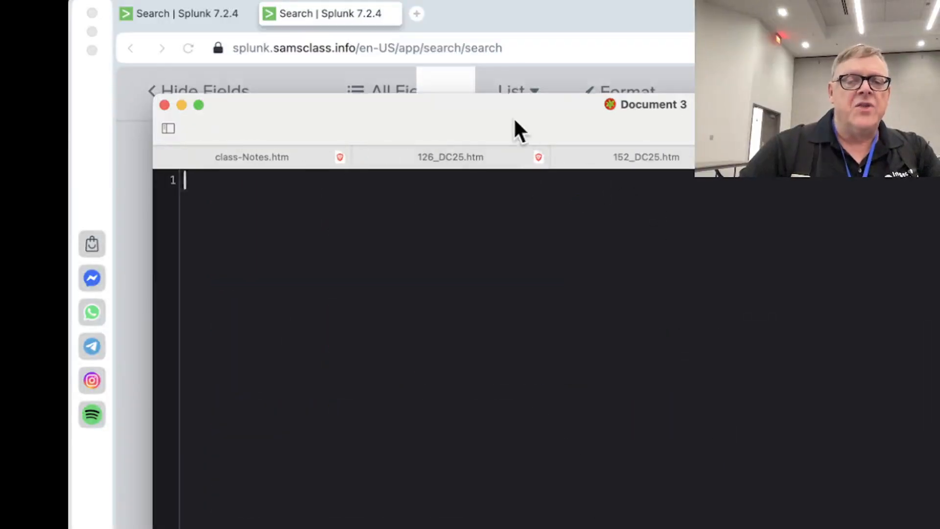
{"action": "left_click_drag", "start_coordinate": [513, 116], "coordinate": [791, 392]}
{"action": "type", "text": "Web s"}
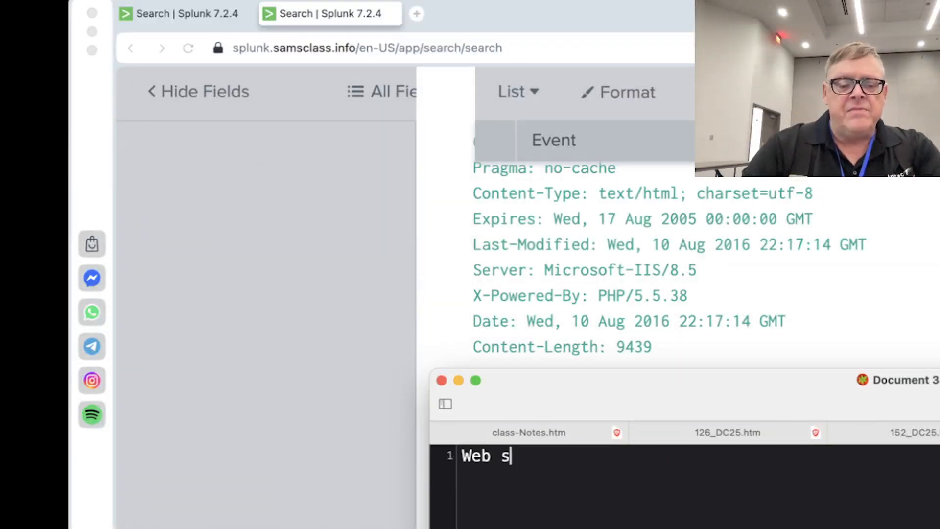
{"action": "type", "text": "erver"}
Copy the event's dest_ip value, 192.168.250.70, into the notes document after the "Web server" label
{"action": "left_click", "coordinate": [735, 268]}
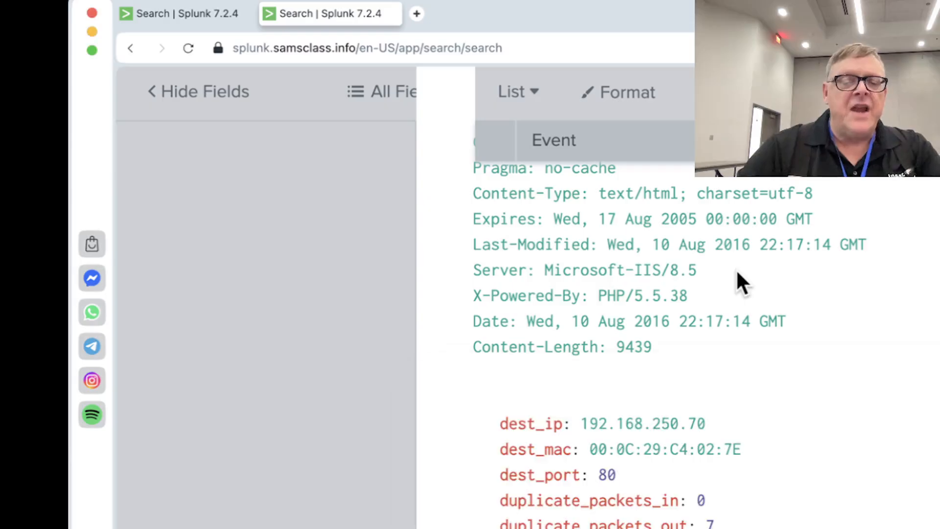
{"action": "left_click_drag", "start_coordinate": [706, 423], "coordinate": [581, 423]}
{"action": "key", "text": "super+c"}
{"action": "key", "text": "super+Tab"}
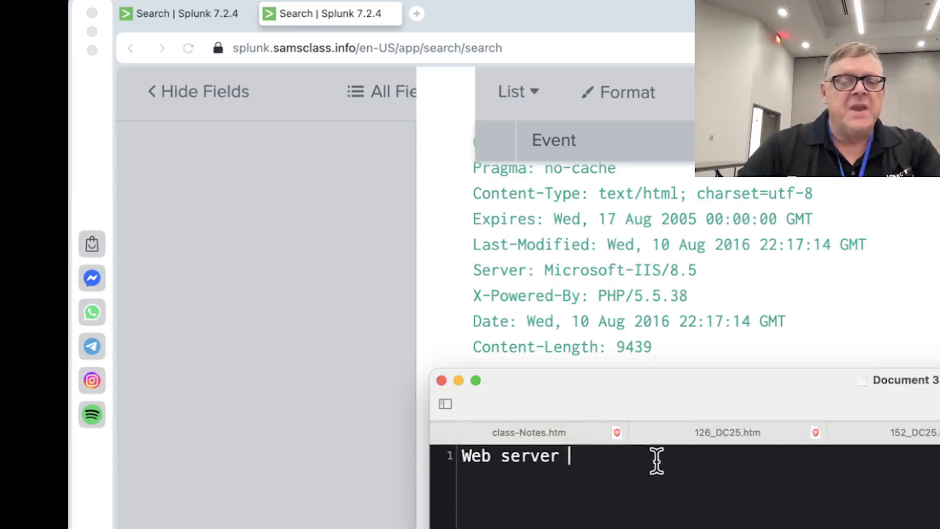
{"action": "key", "text": "super+v"}
{"action": "key", "text": "Return"}
Add the label "Acuetix scanner ip" on the second line of the notes document
{"action": "type", "text": "S"}
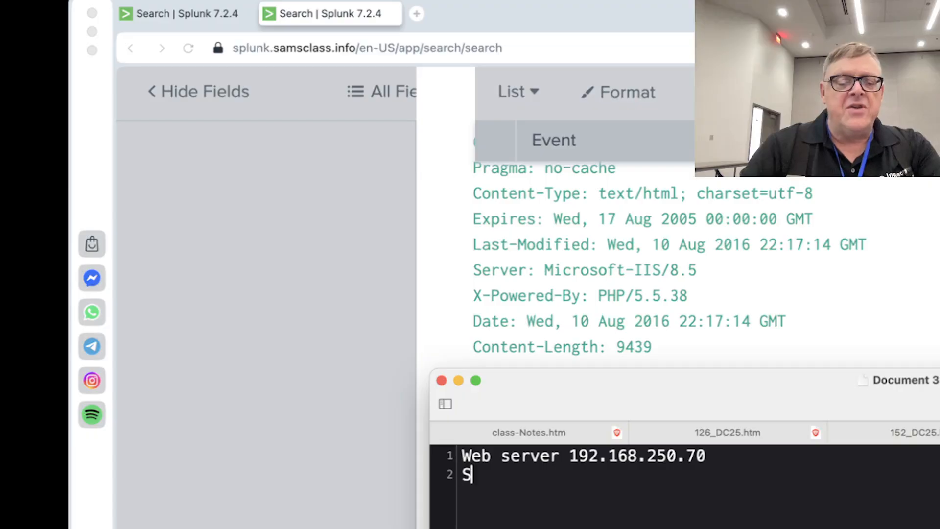
{"action": "key", "text": "BackSpace"}
{"action": "type", "text": "Acue"}
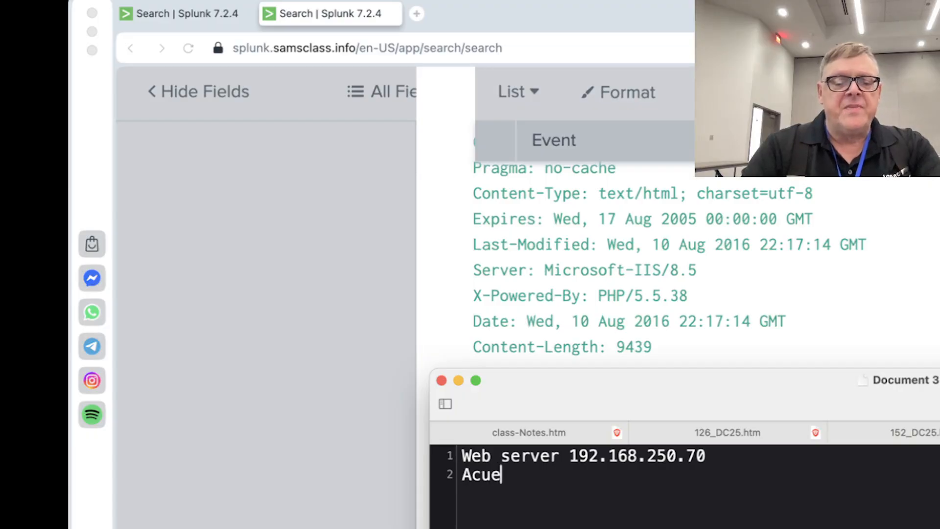
{"action": "type", "text": "tix scanner ip"}
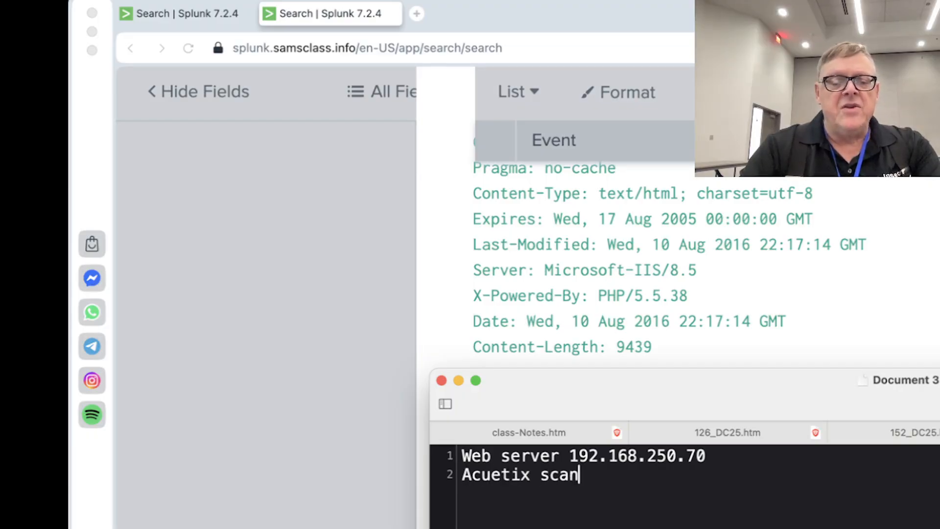
Copy the first event's "c_ip: 40.80.148.42" entry into the notes after the scanner label and start a new line
{"action": "left_click", "coordinate": [855, 301]}
{"action": "scroll", "coordinate": [721, 379], "scroll_direction": "up", "scroll_amount": 10}
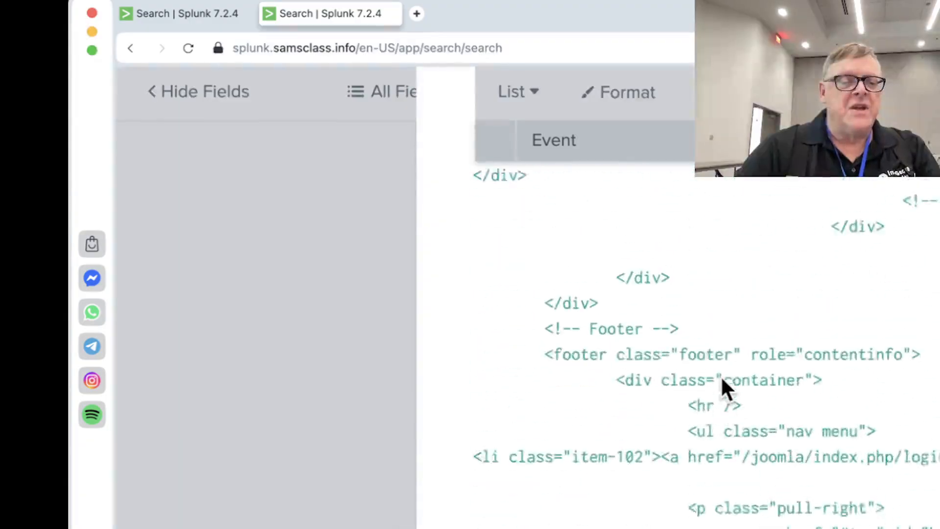
{"action": "scroll", "coordinate": [720, 375], "scroll_direction": "up", "scroll_amount": 15}
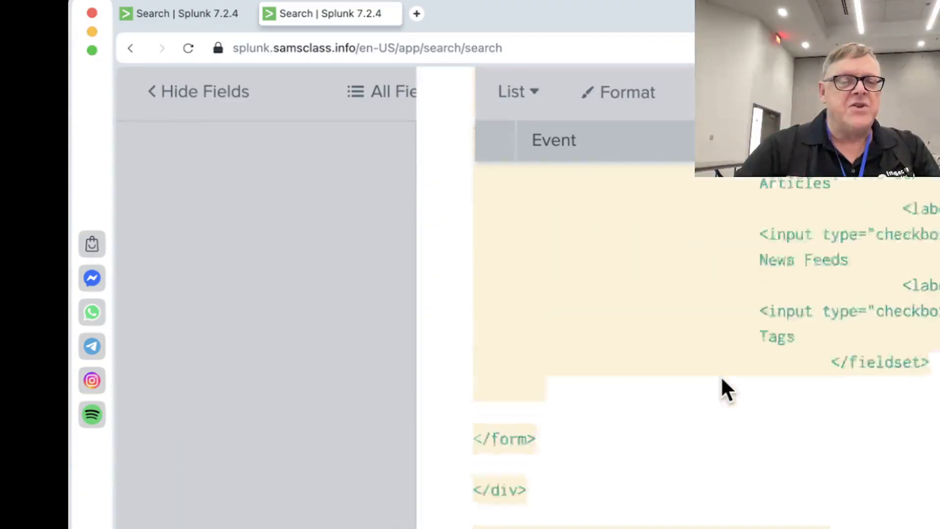
{"action": "scroll", "coordinate": [720, 375], "scroll_direction": "up", "scroll_amount": 15}
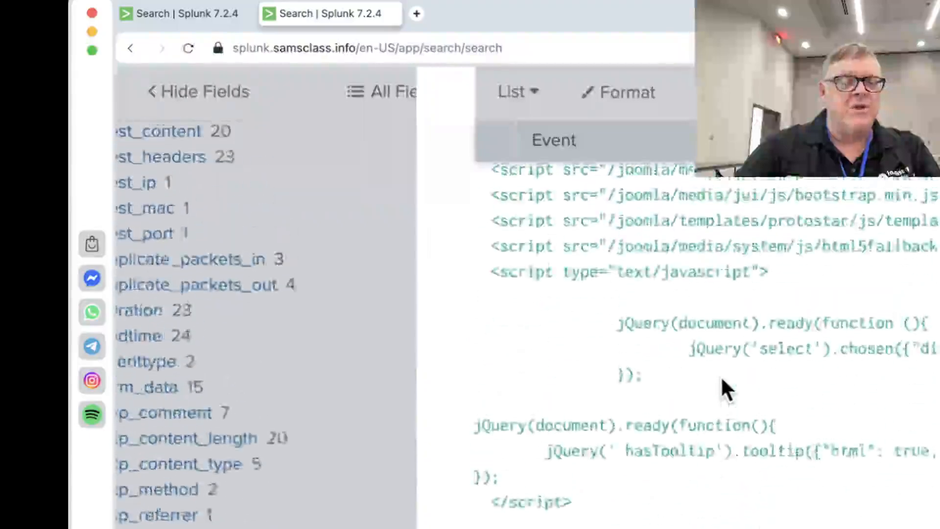
{"action": "scroll", "coordinate": [721, 374], "scroll_direction": "up", "scroll_amount": 15}
{"action": "scroll", "coordinate": [720, 375], "scroll_direction": "down", "scroll_amount": 5}
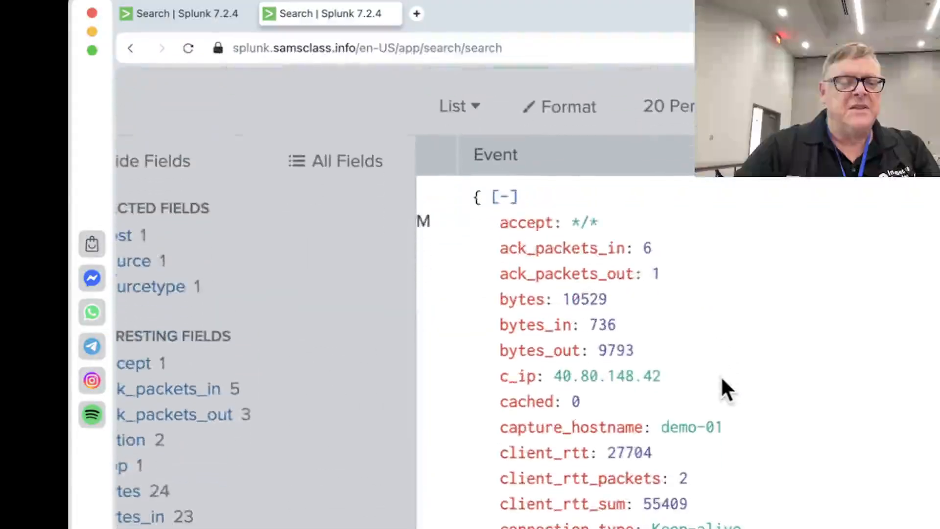
{"action": "left_click_drag", "start_coordinate": [681, 376], "coordinate": [496, 379]}
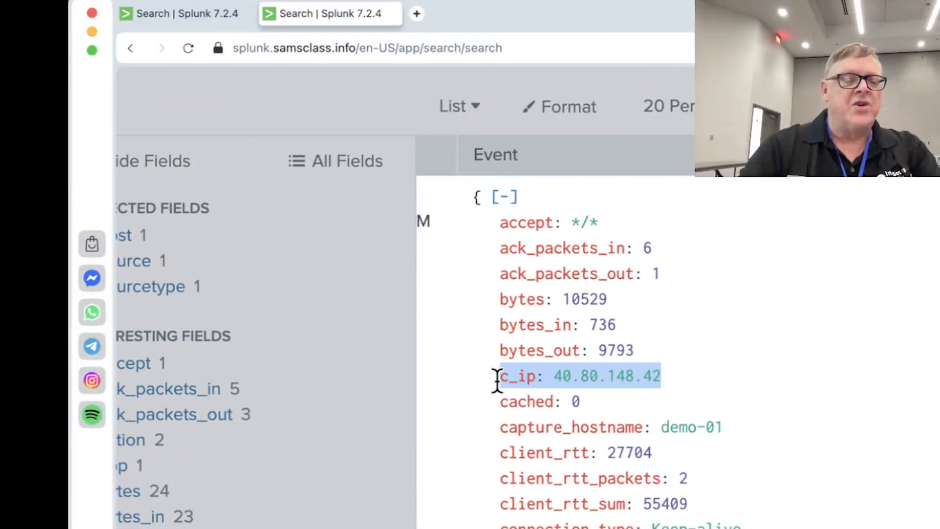
{"action": "key", "text": "super+c"}
{"action": "key", "text": "super+Tab"}
{"action": "key", "text": "super+v"}
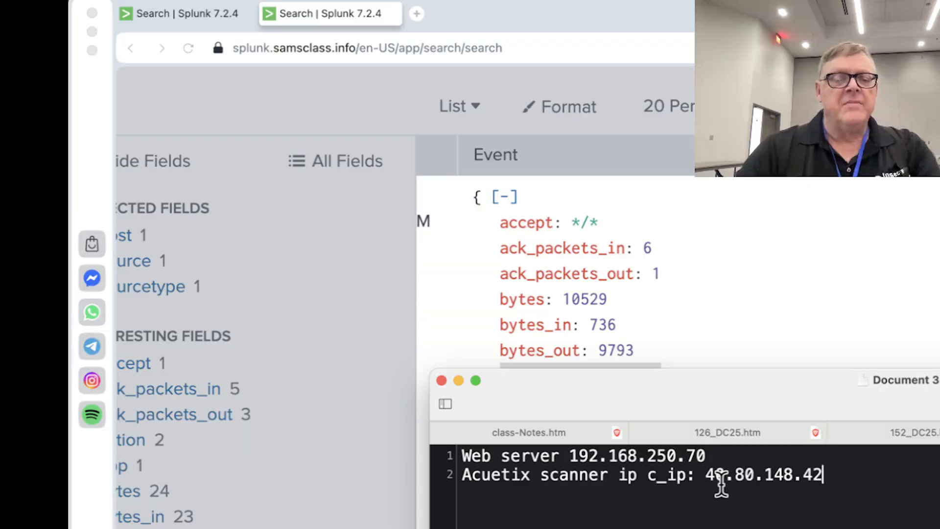
{"action": "key", "text": "Return"}
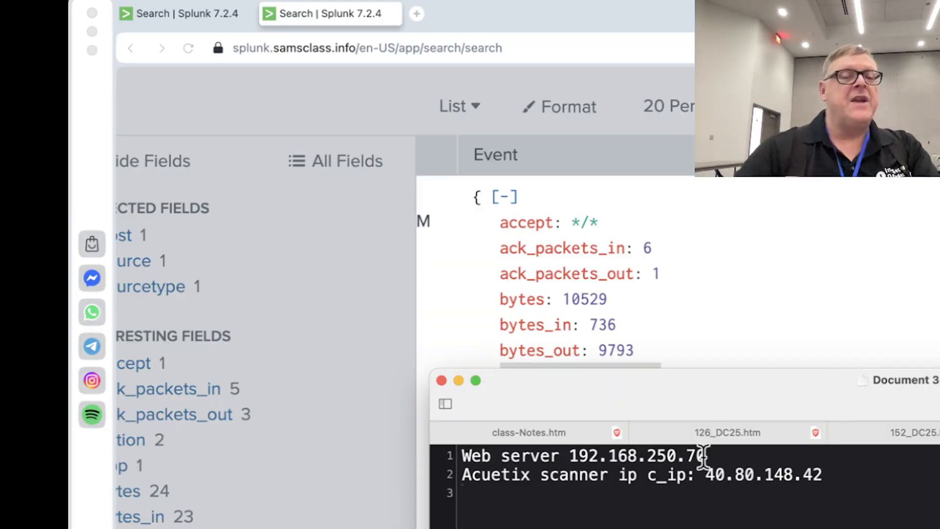
Switch to Brave, close the DigitalOcean droplet page and show the Boss of the SOC v1 instructions
{"action": "key", "text": "super+Tab"}
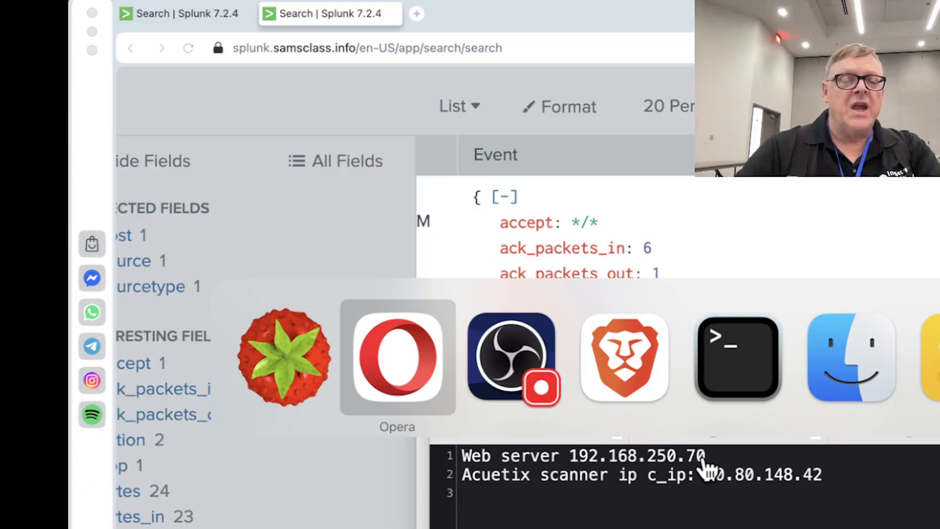
{"action": "key", "text": "super+Tab"}
{"action": "key", "text": "super+Tab"}
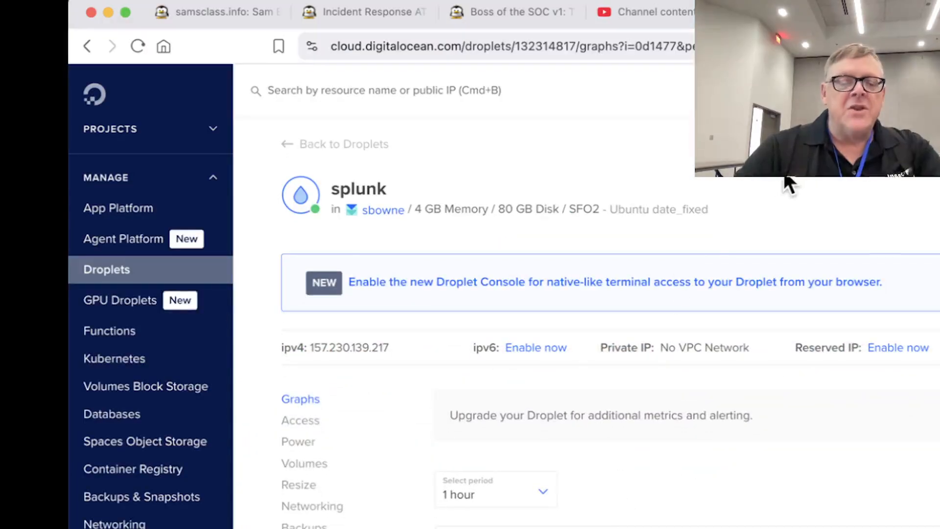
{"action": "key", "text": "super+w"}
{"action": "left_click", "coordinate": [540, 13]}
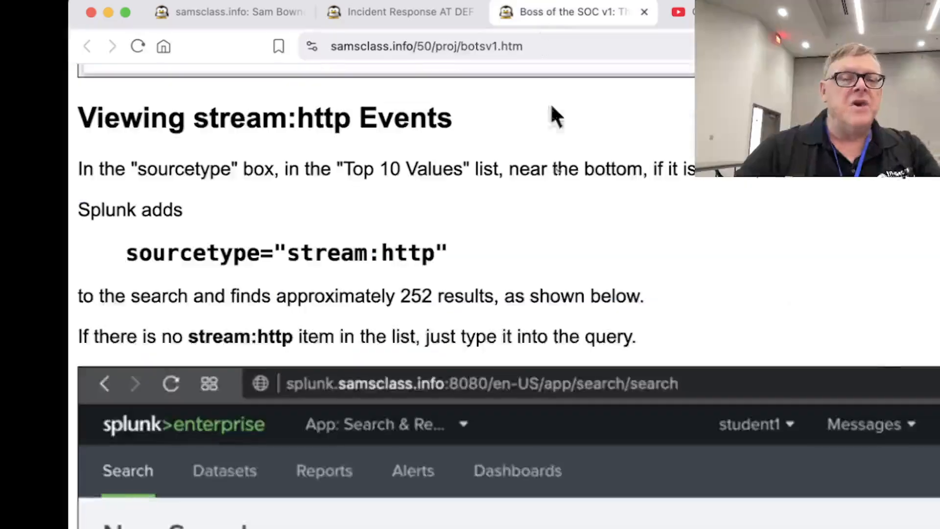
Read the stream:http section of the instructions through to the imreallynotbatman.com search term, and highlight that term
{"action": "scroll", "coordinate": [542, 300], "scroll_direction": "down", "scroll_amount": 10}
{"action": "scroll", "coordinate": [542, 298], "scroll_direction": "up", "scroll_amount": 2}
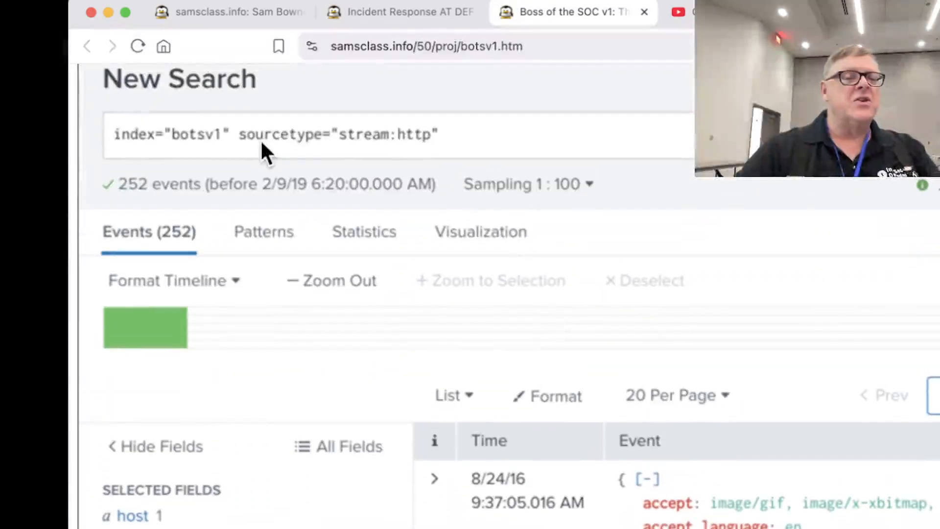
{"action": "scroll", "coordinate": [362, 234], "scroll_direction": "down", "scroll_amount": 10}
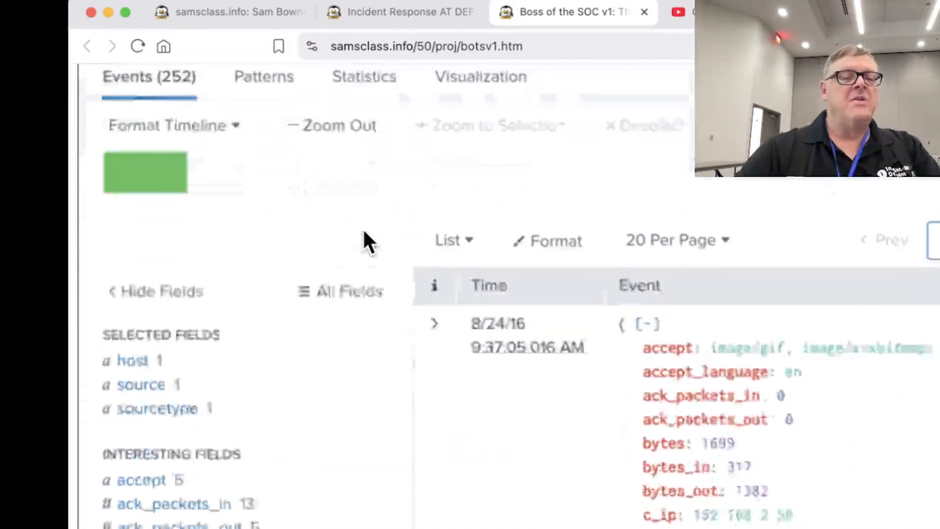
{"action": "scroll", "coordinate": [354, 230], "scroll_direction": "down", "scroll_amount": 20}
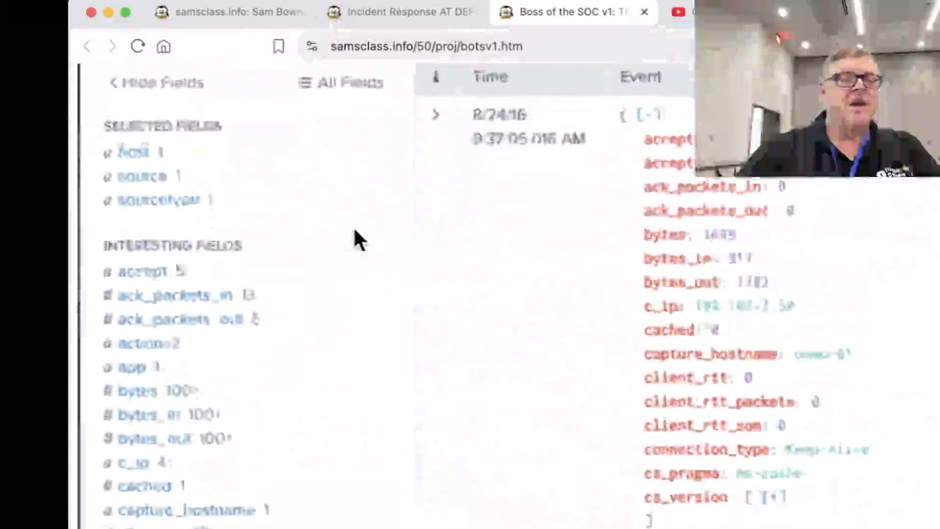
{"action": "scroll", "coordinate": [354, 230], "scroll_direction": "down", "scroll_amount": 4}
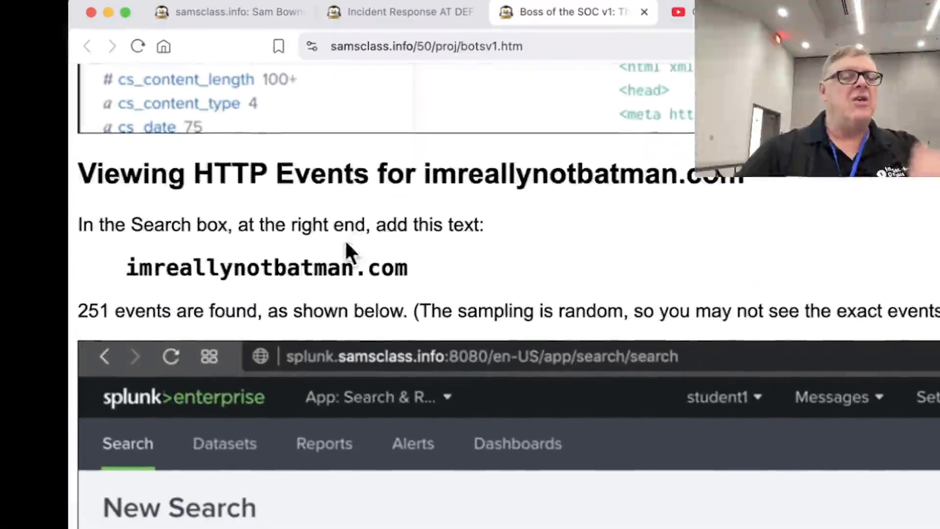
{"action": "left_click_drag", "start_coordinate": [128, 268], "coordinate": [409, 259]}
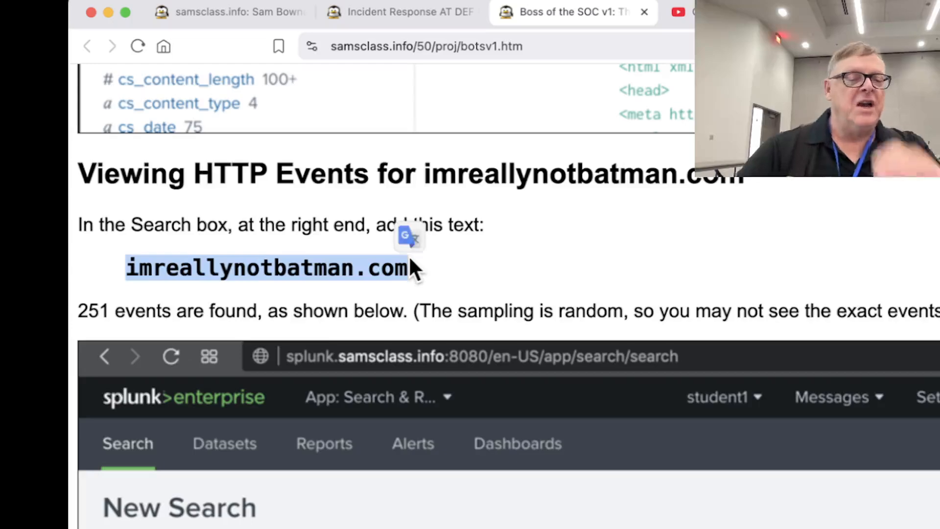
Switch back to Splunk in Opera, add imreallynotbatman.com to the sourcetype="stream:http" search, run it and sign in with the saved credentials
{"action": "key", "text": "super+Tab"}
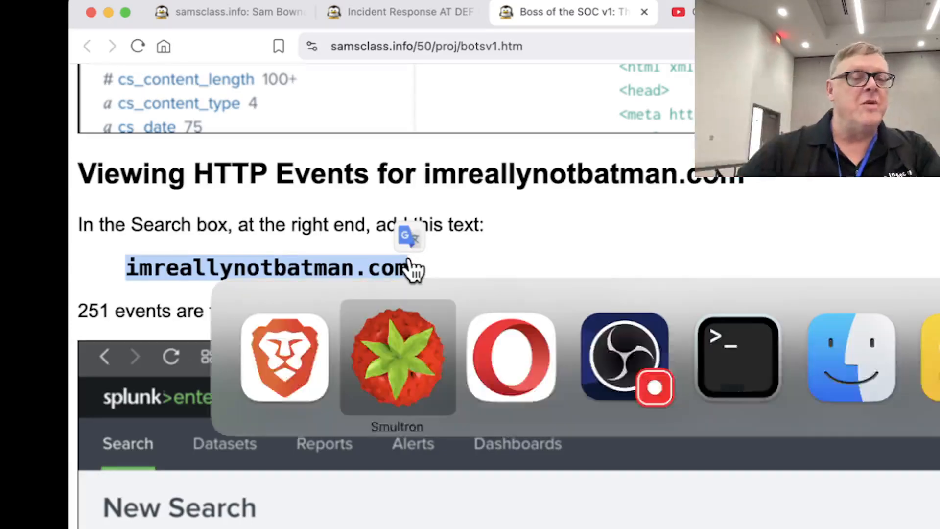
{"action": "key", "text": "super+Tab"}
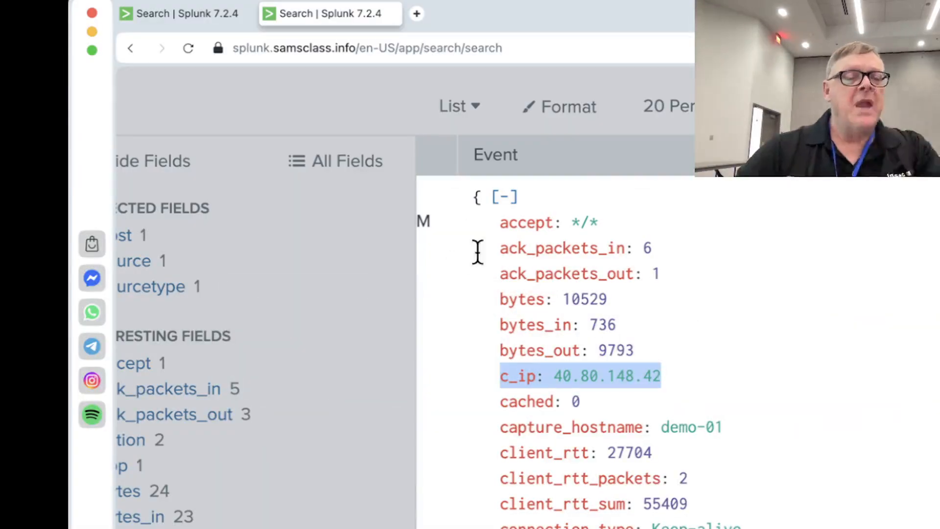
{"action": "scroll", "coordinate": [479, 260], "scroll_direction": "up", "scroll_amount": 5}
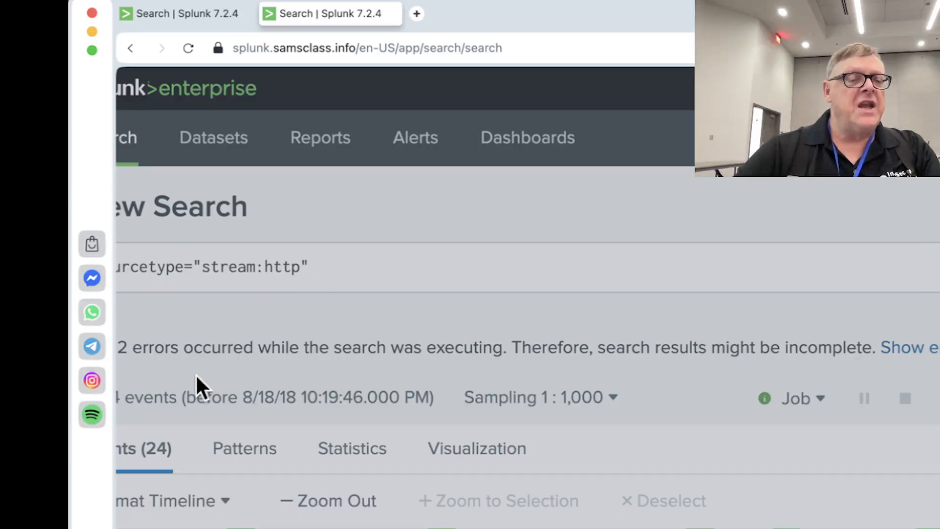
{"action": "scroll", "coordinate": [191, 360], "scroll_direction": "left", "scroll_amount": 2}
{"action": "left_click", "coordinate": [423, 269]}
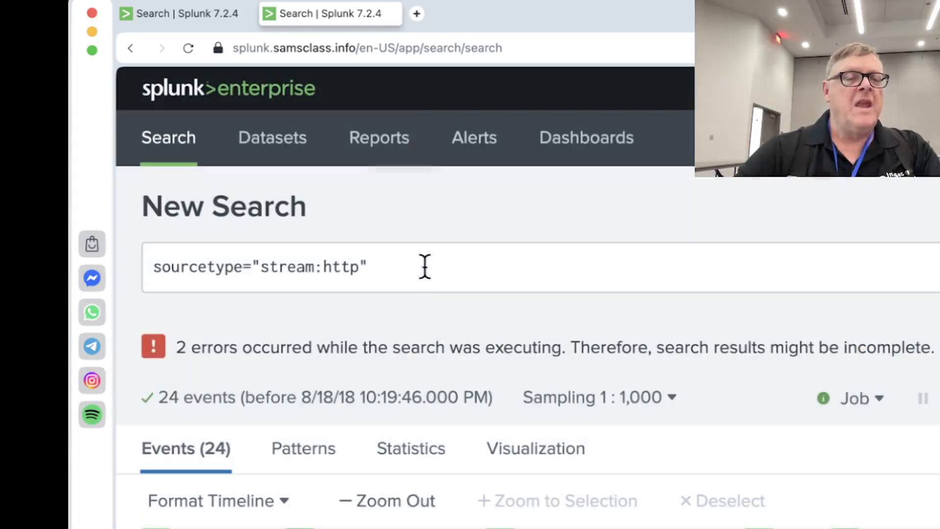
{"action": "left_click", "coordinate": [424, 268]}
{"action": "type", "text": "imreallynotbatman.com"}
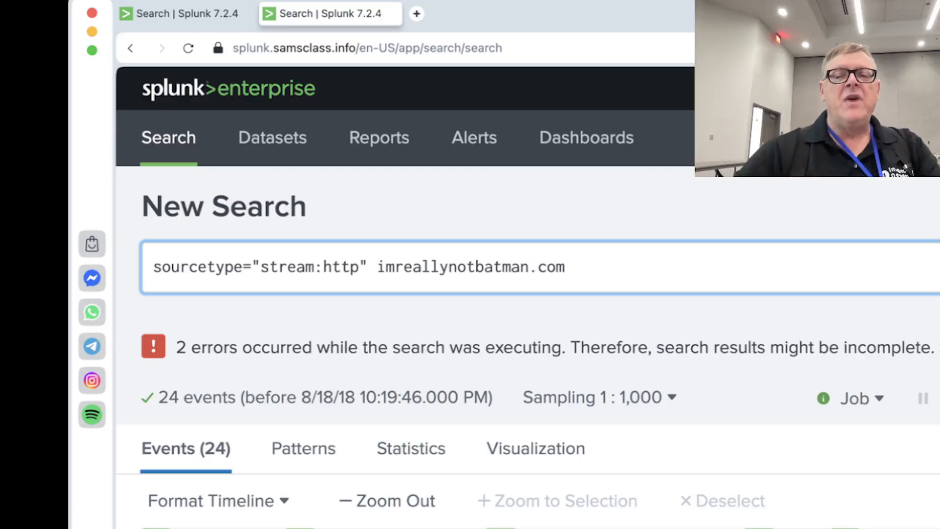
{"action": "key", "text": "Return"}
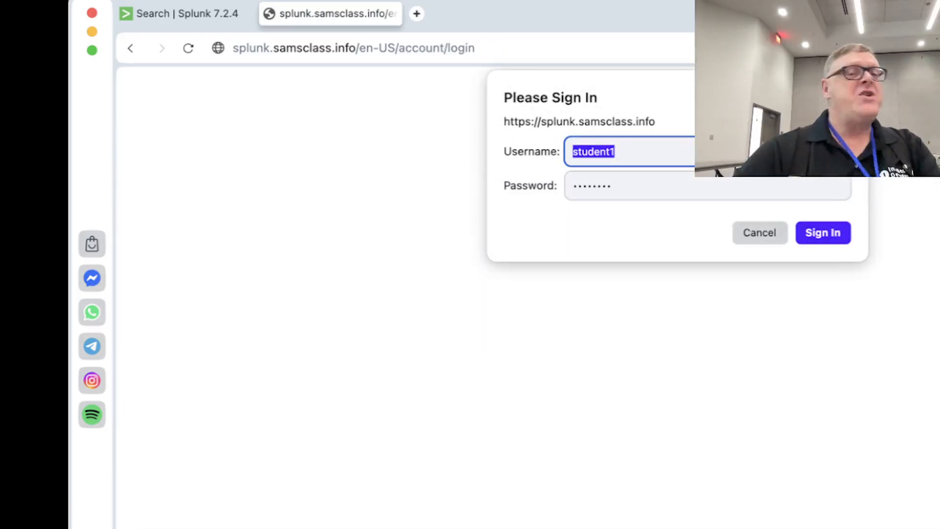
{"action": "left_click", "coordinate": [832, 235]}
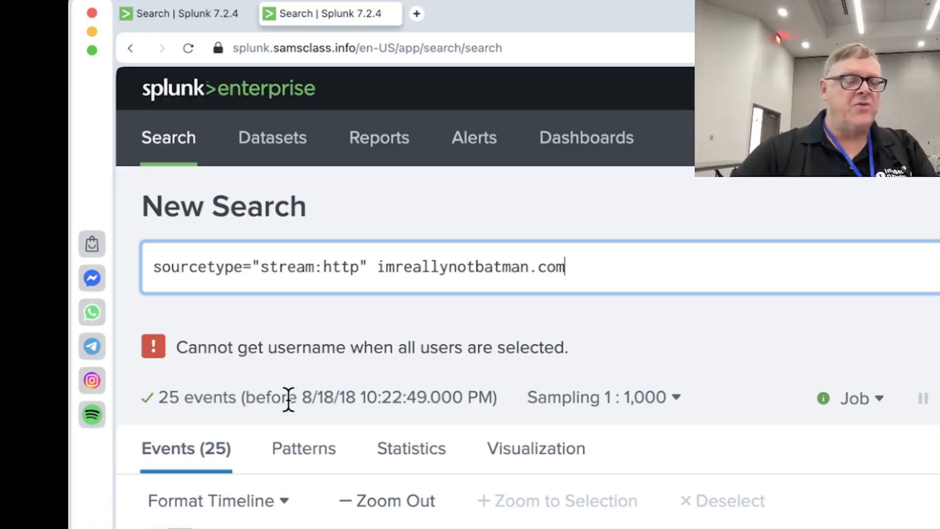
Return to the instructions in Brave and read the imreallynotbatman.com section and the Level 1 challenges from Scanner Name to Defacement Filename
{"action": "mouse_move", "coordinate": [671, 410]}
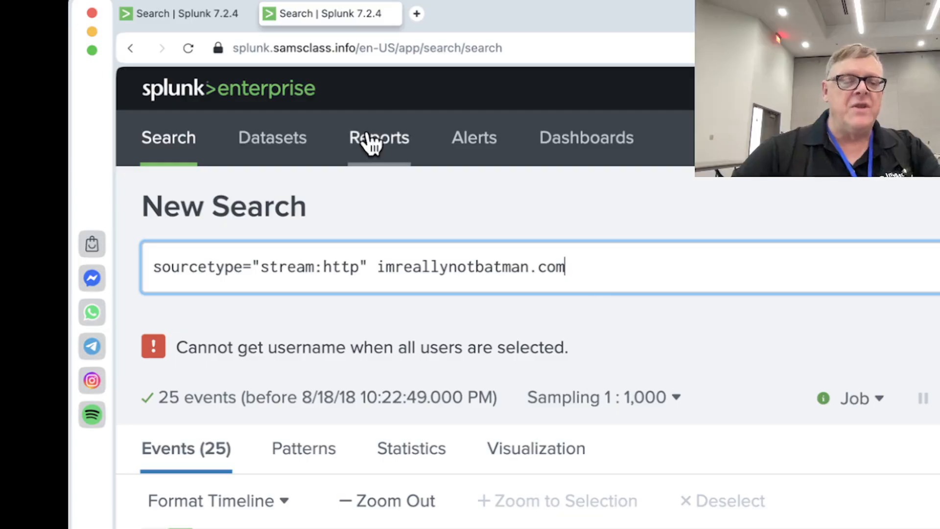
{"action": "key", "text": "super+Tab"}
{"action": "scroll", "coordinate": [461, 473], "scroll_direction": "down", "scroll_amount": 2}
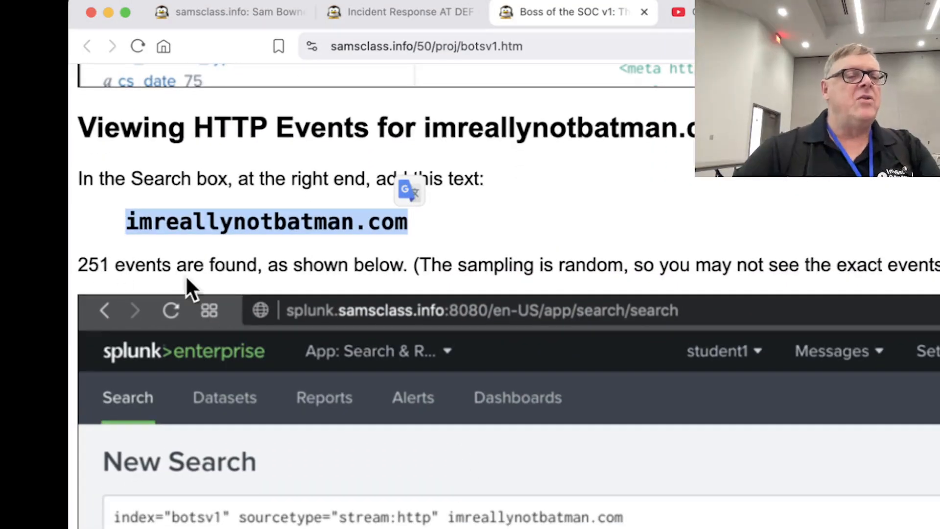
{"action": "scroll", "coordinate": [199, 274], "scroll_direction": "down", "scroll_amount": 15}
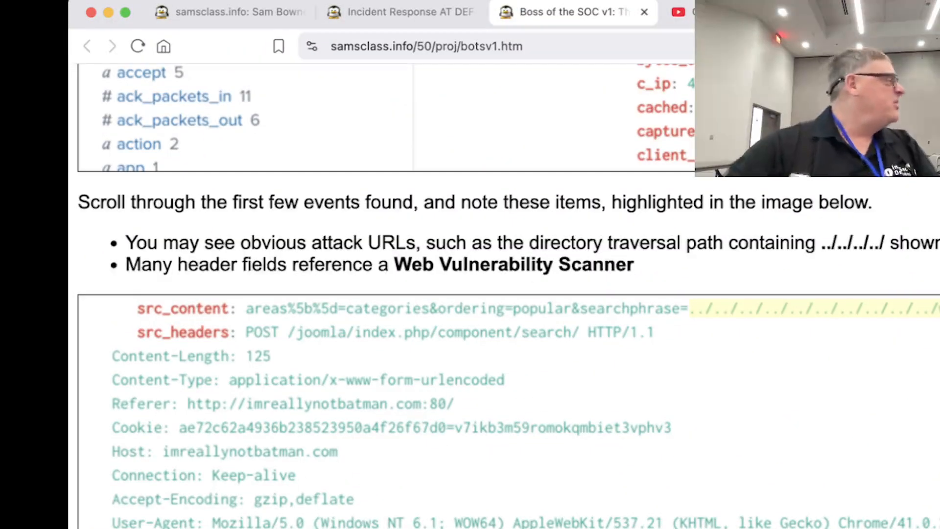
{"action": "scroll", "coordinate": [295, 436], "scroll_direction": "down", "scroll_amount": 15}
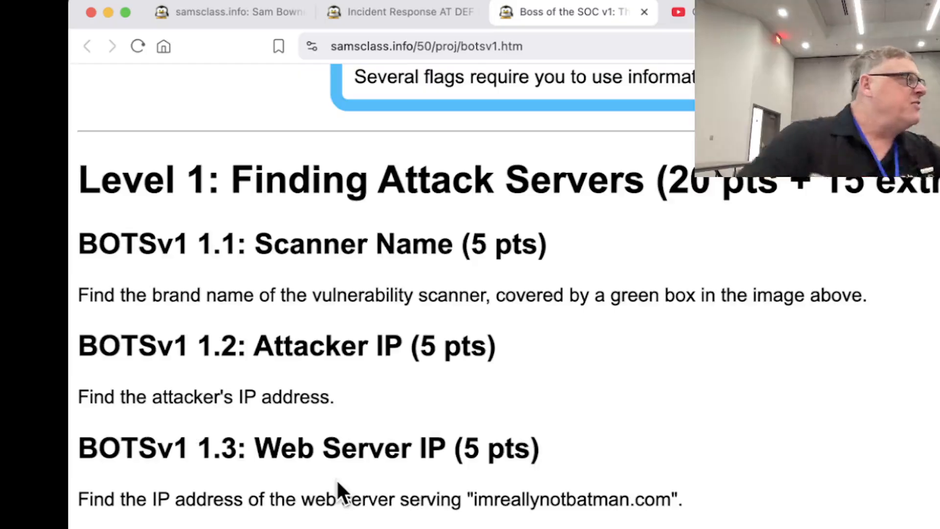
{"action": "scroll", "coordinate": [336, 477], "scroll_direction": "down", "scroll_amount": 5}
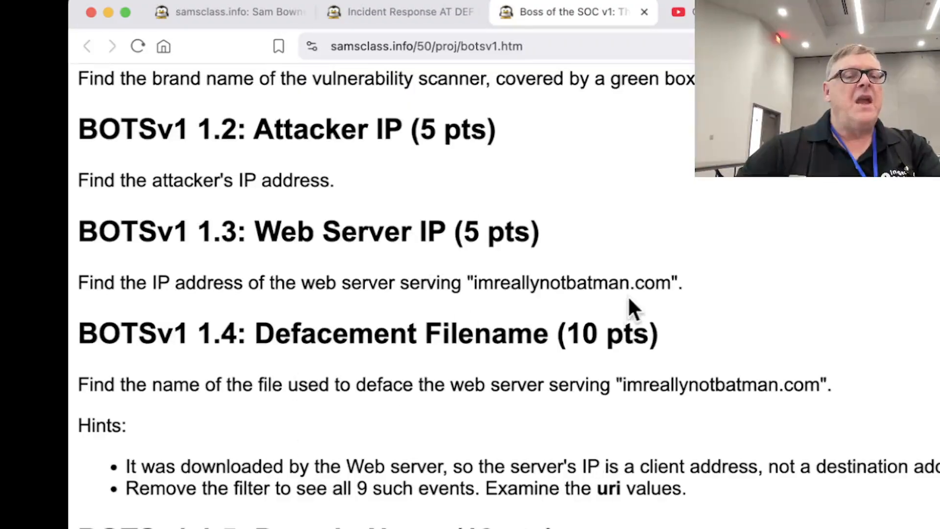
Switch back to Splunk in Opera and filter the imreallynotbatman.com events to client address c_ip="40.80.148.42"
{"action": "key", "text": "super+Tab"}
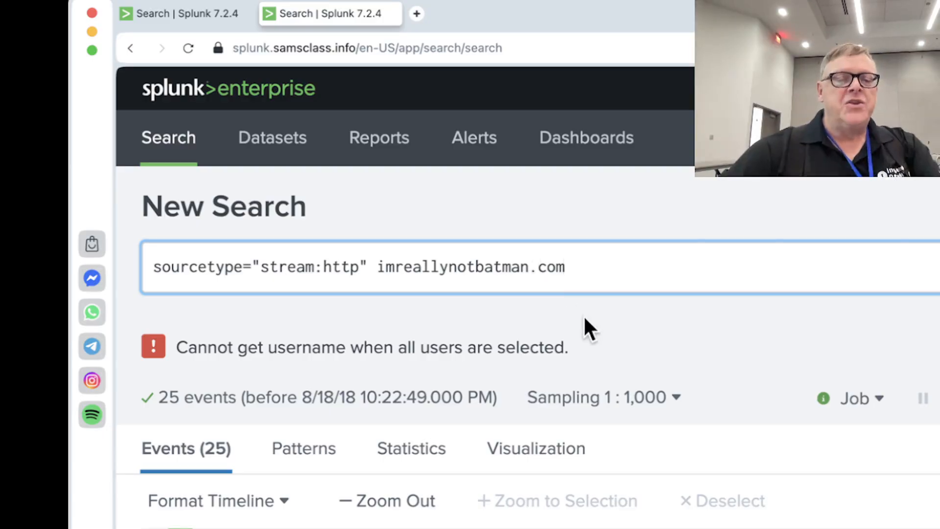
{"action": "scroll", "coordinate": [584, 318], "scroll_direction": "down", "scroll_amount": 5}
{"action": "scroll", "coordinate": [584, 324], "scroll_direction": "down", "scroll_amount": 4}
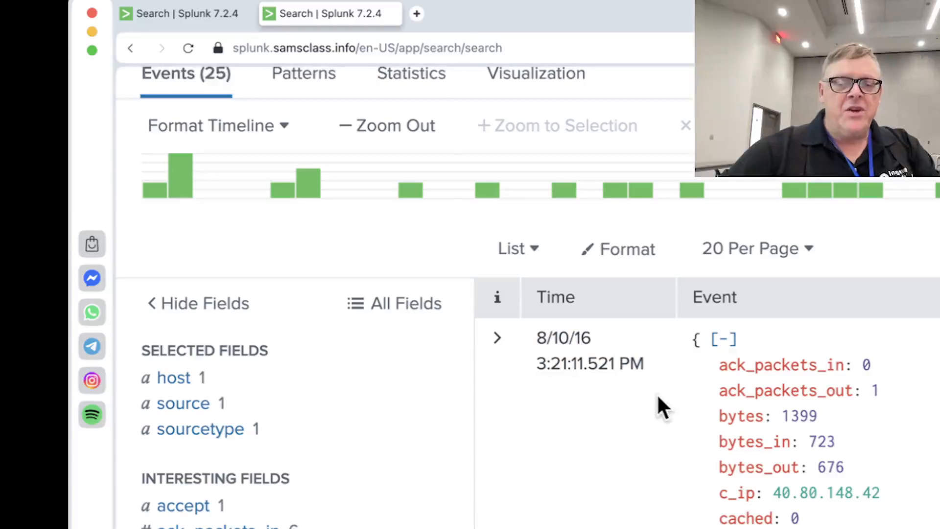
{"action": "scroll", "coordinate": [584, 324], "scroll_direction": "down", "scroll_amount": 2}
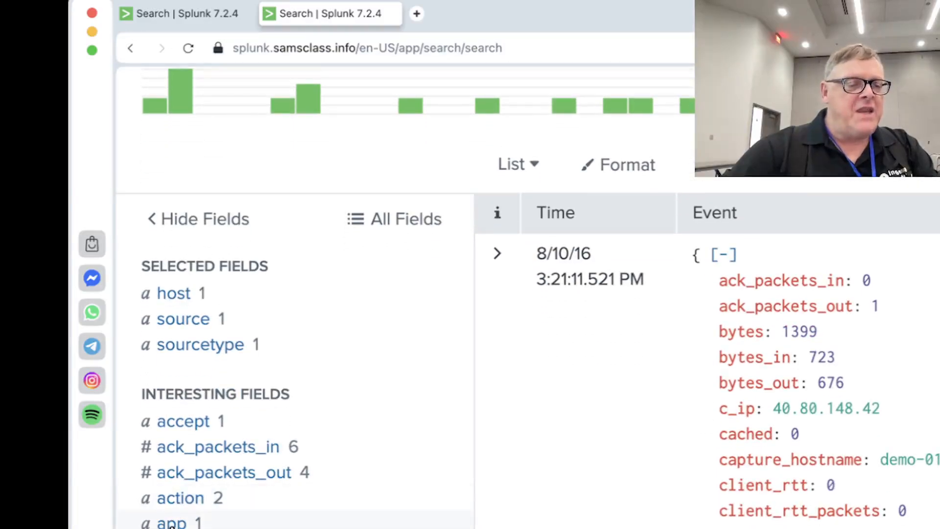
{"action": "scroll", "coordinate": [168, 519], "scroll_direction": "down", "scroll_amount": 1}
{"action": "left_click", "coordinate": [169, 528]}
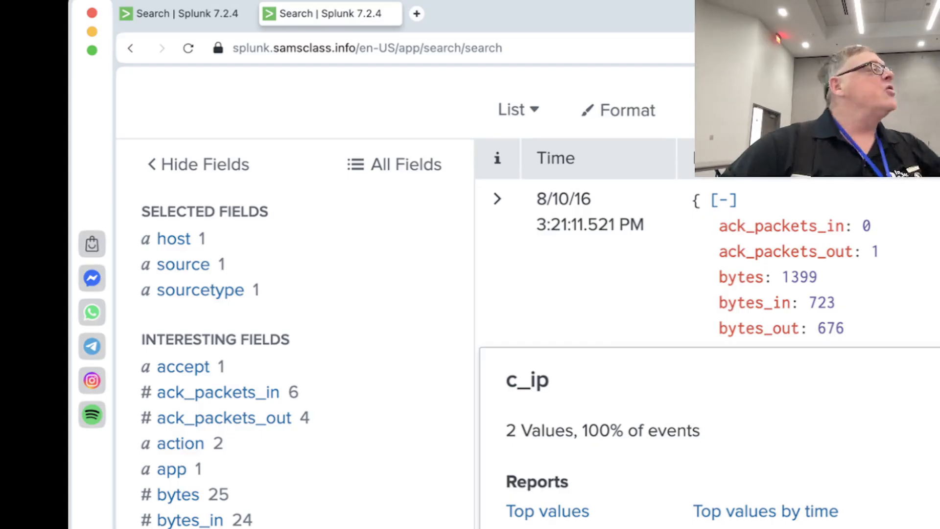
{"action": "left_click", "coordinate": [548, 528]}
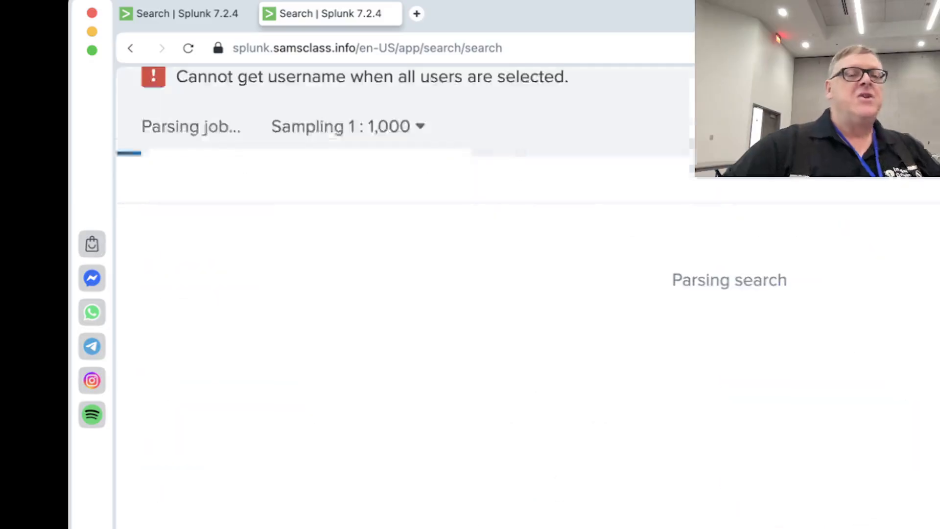
{"action": "scroll", "coordinate": [568, 222], "scroll_direction": "up", "scroll_amount": 5}
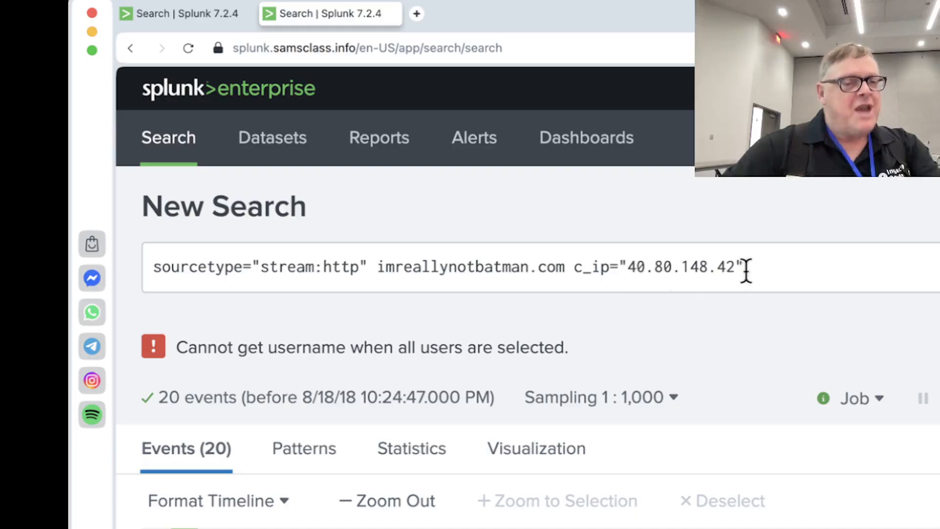
Switch to the notes document in the text editor and copy the web server address 192.168.250.70
{"action": "key", "text": "super+Tab"}
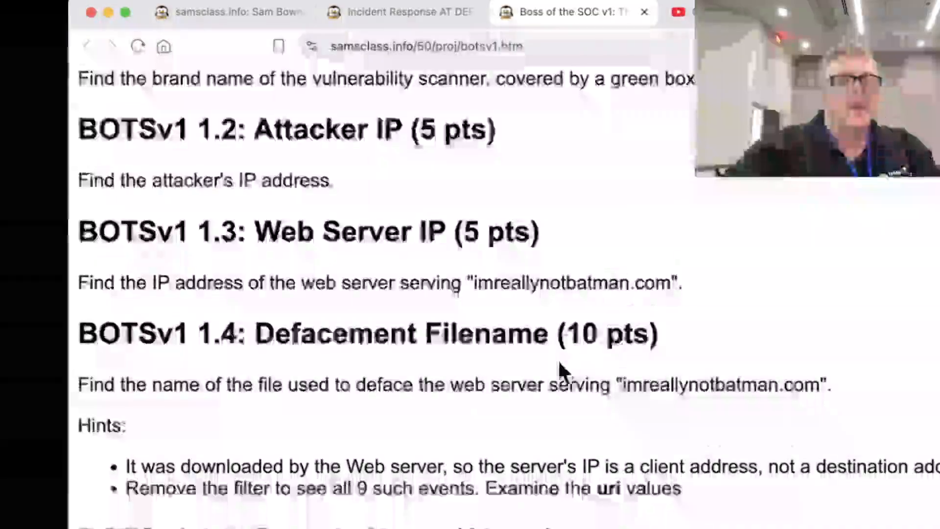
{"action": "key", "text": "super+Tab"}
{"action": "key", "text": "super+Tab"}
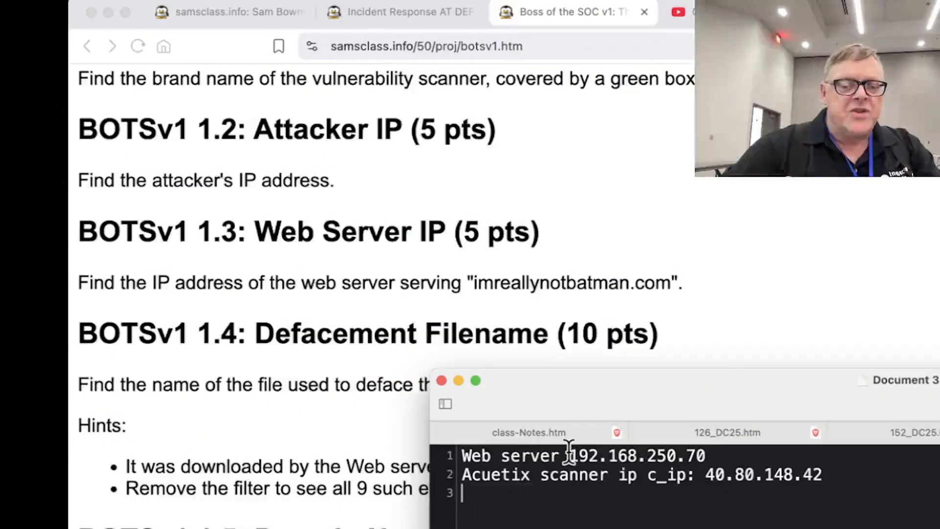
{"action": "left_click_drag", "start_coordinate": [570, 454], "coordinate": [706, 454]}
{"action": "key", "text": "super+c"}
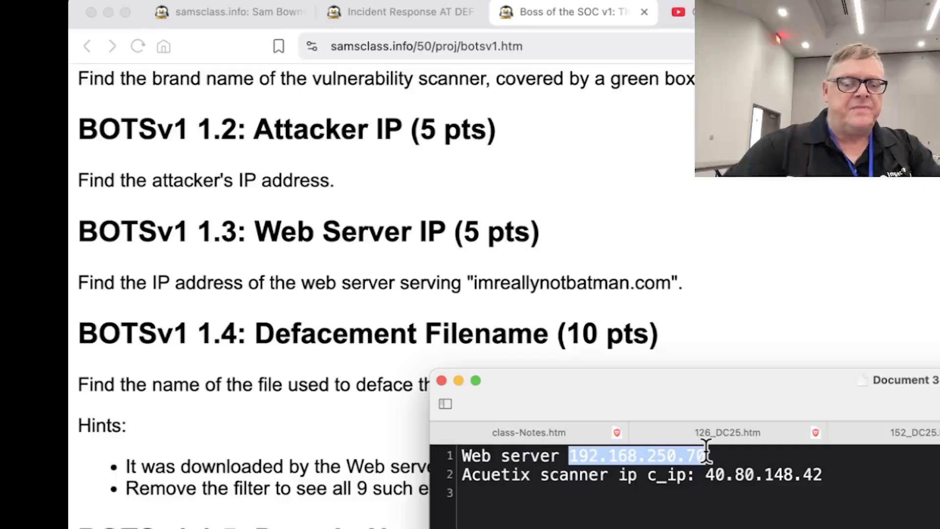
Return to Splunk, replace the c_ip value in the search with 192.168.250.70 and run the search
{"action": "key", "text": "super+Tab"}
{"action": "key", "text": "super+Tab"}
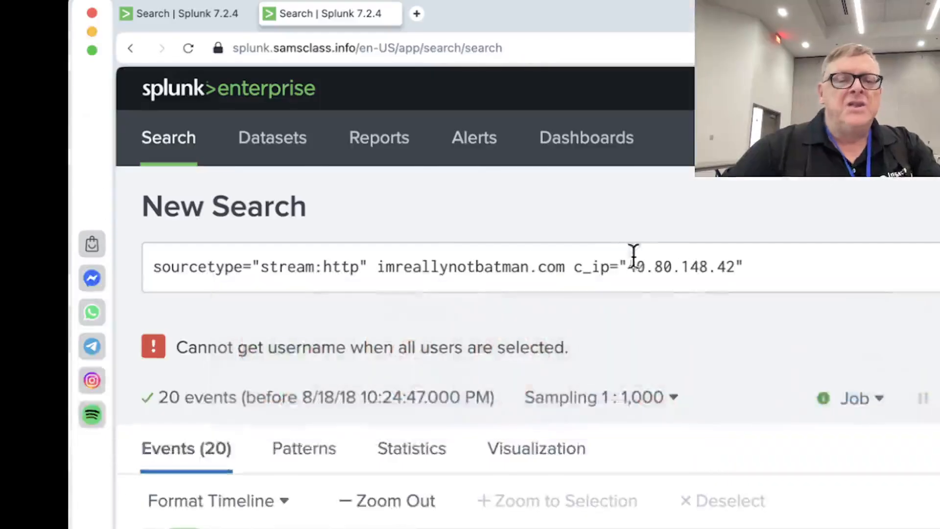
{"action": "left_click_drag", "start_coordinate": [627, 274], "coordinate": [736, 275]}
{"action": "key", "text": "super+v"}
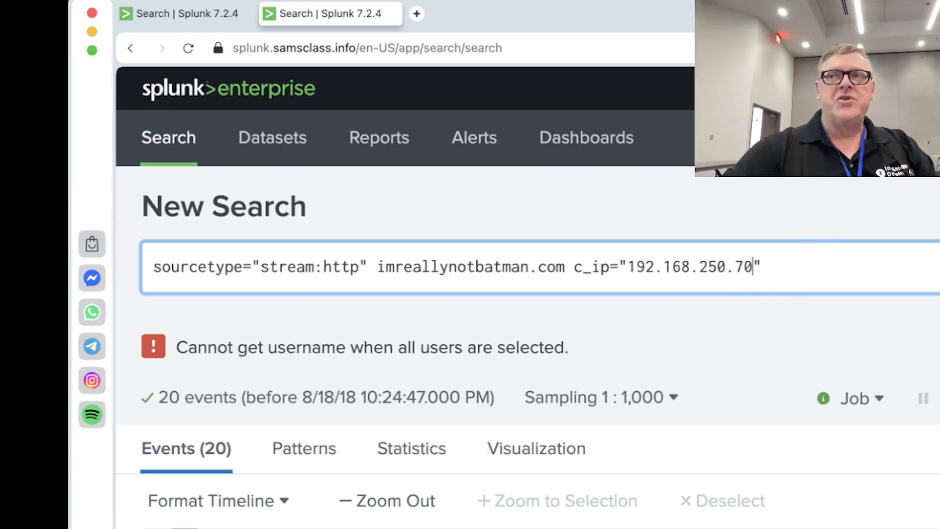
{"action": "key", "text": "super+minus"}
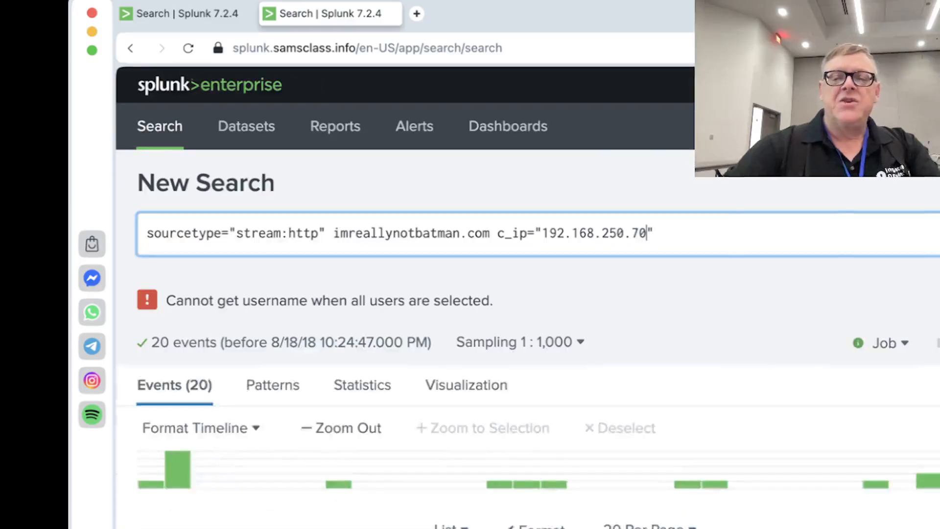
{"action": "key", "text": "Return"}
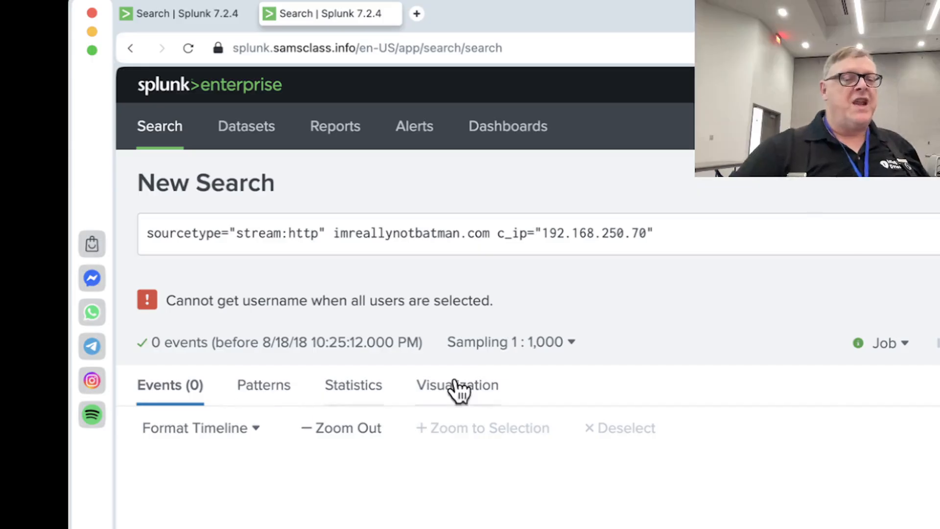
Set the search to No Event Sampling, remove imreallynotbatman.com from the query and run it again
{"action": "left_click", "coordinate": [502, 348]}
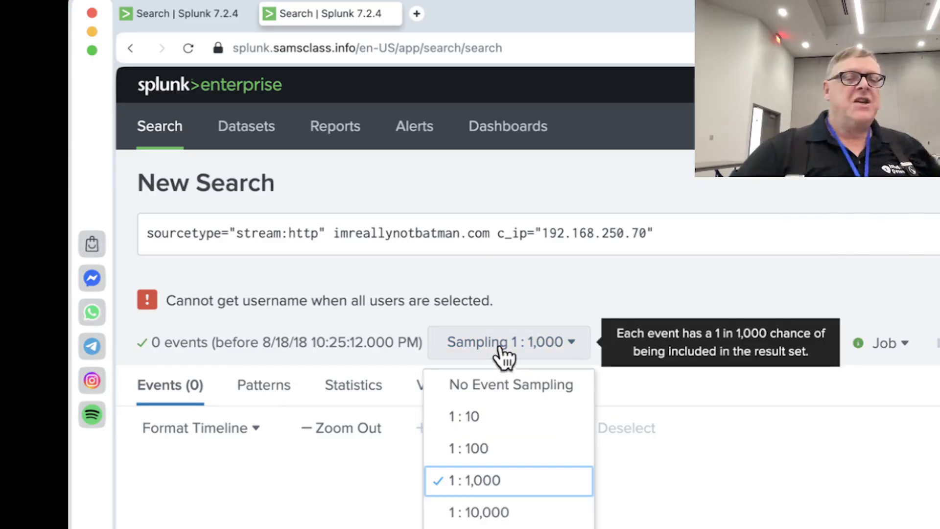
{"action": "left_click", "coordinate": [506, 384]}
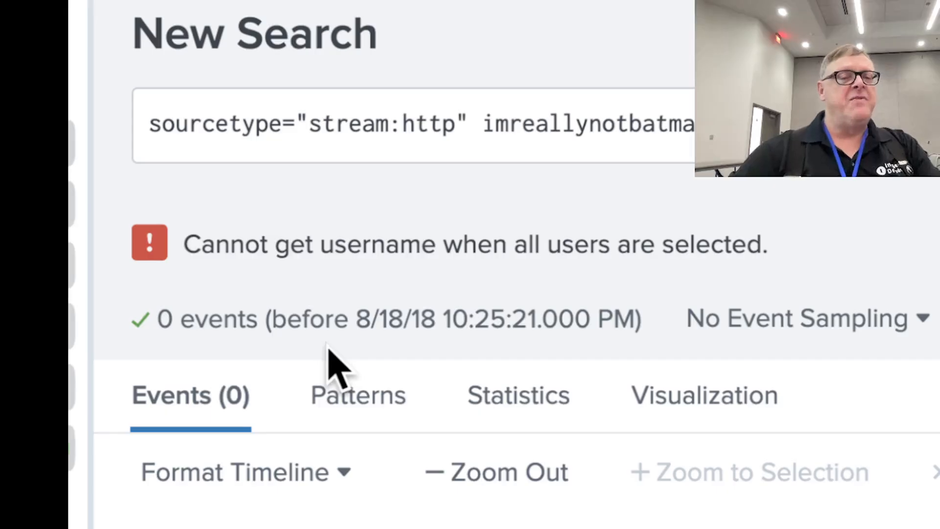
{"action": "left_click_drag", "start_coordinate": [481, 126], "coordinate": [710, 124]}
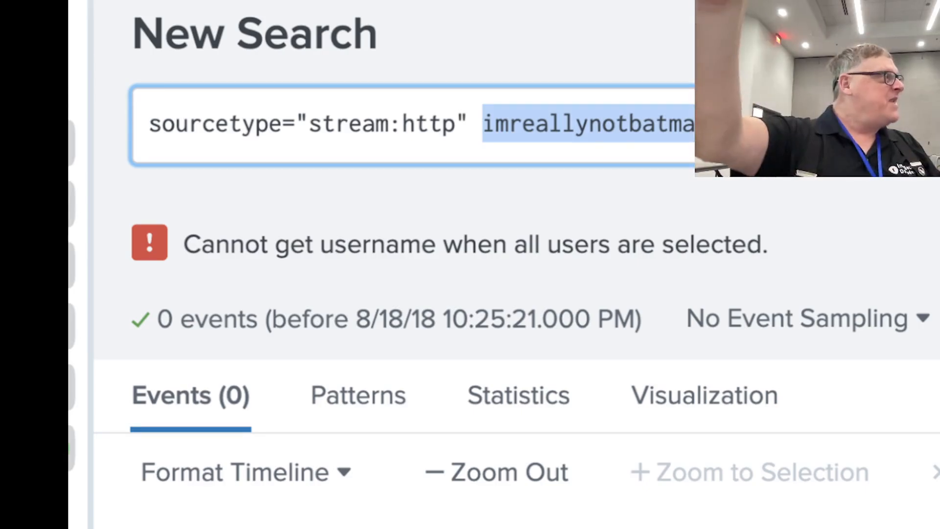
{"action": "key", "text": "ctrl+v"}
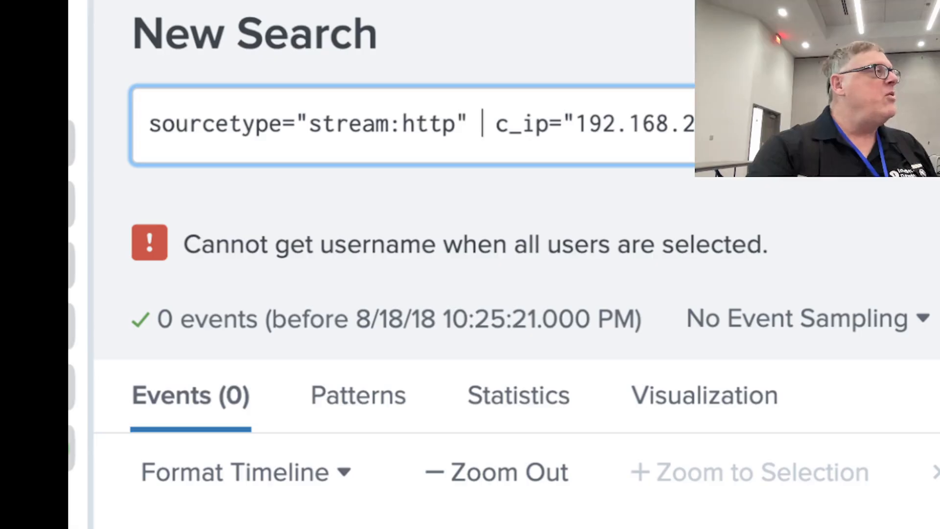
{"action": "key", "text": "Return"}
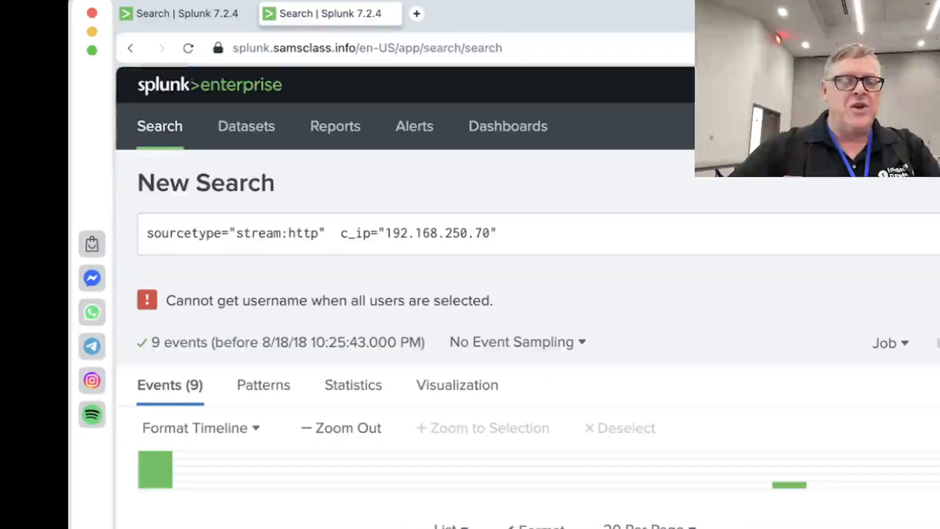
Try displaying the events as a table and return to the list display
{"action": "scroll", "coordinate": [529, 294], "scroll_direction": "down", "scroll_amount": 5}
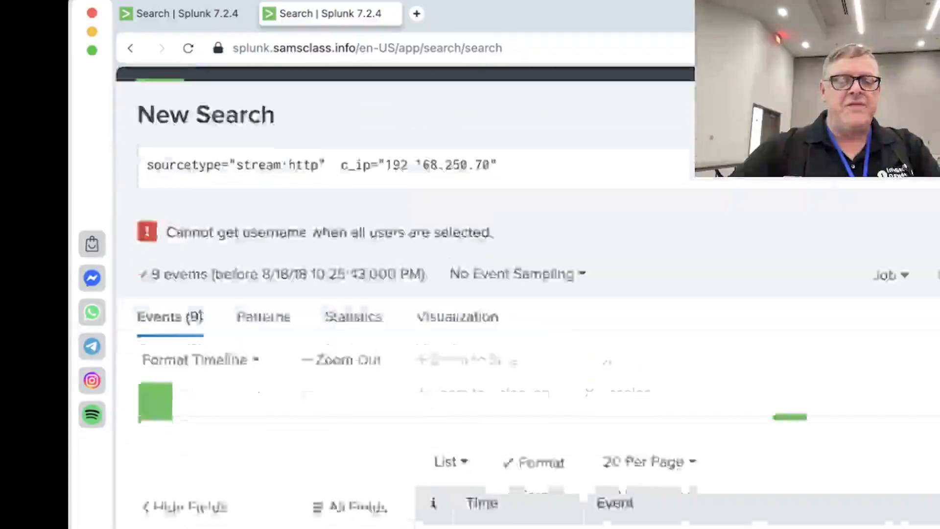
{"action": "scroll", "coordinate": [890, 522], "scroll_direction": "down", "scroll_amount": 2}
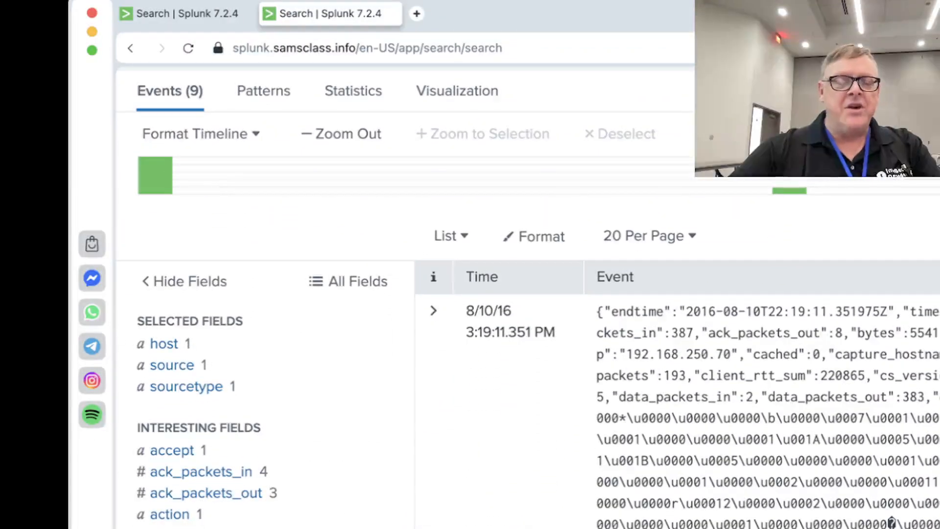
{"action": "left_click", "coordinate": [460, 240]}
{"action": "left_click", "coordinate": [444, 345]}
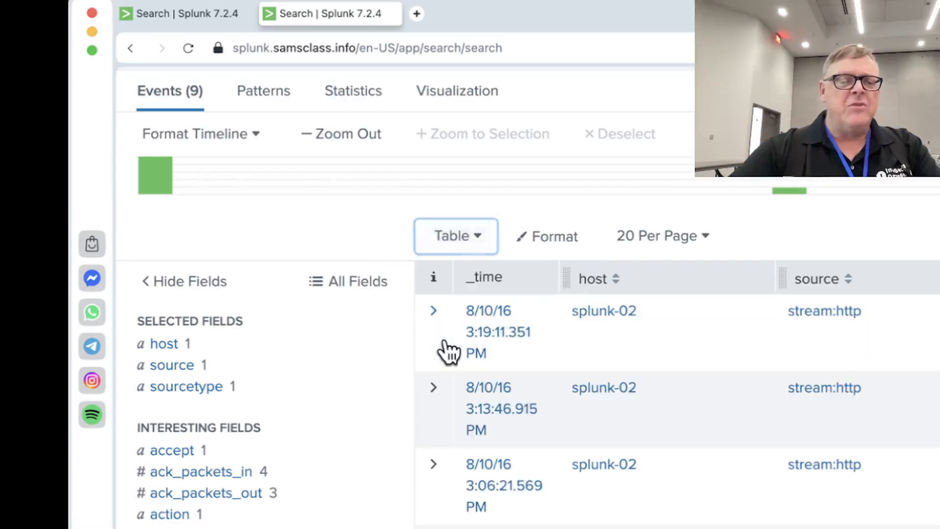
{"action": "left_click", "coordinate": [469, 251]}
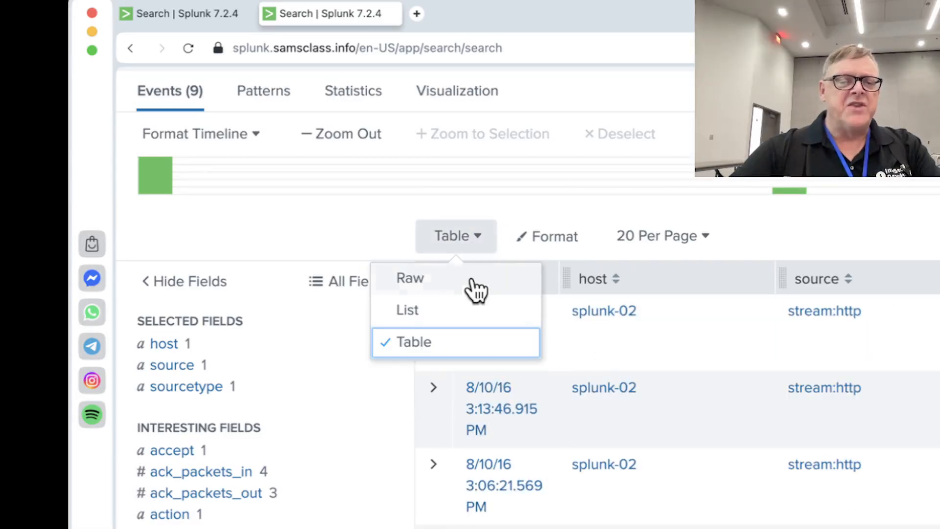
{"action": "left_click", "coordinate": [470, 317]}
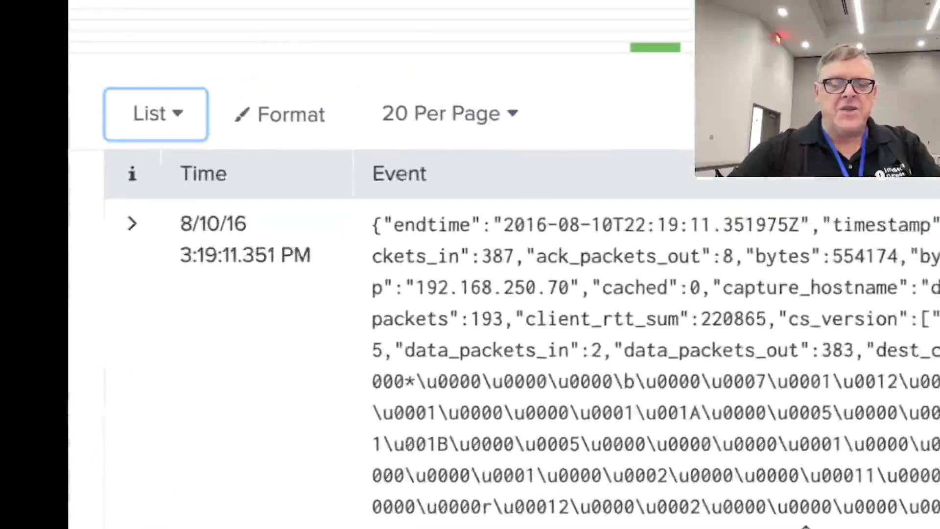
Read through the 8/10/16 3:19:11.351 PM event to its request field and copy the GET request for the poisonivy JPEG file
{"action": "scroll", "coordinate": [817, 372], "scroll_direction": "down", "scroll_amount": 15}
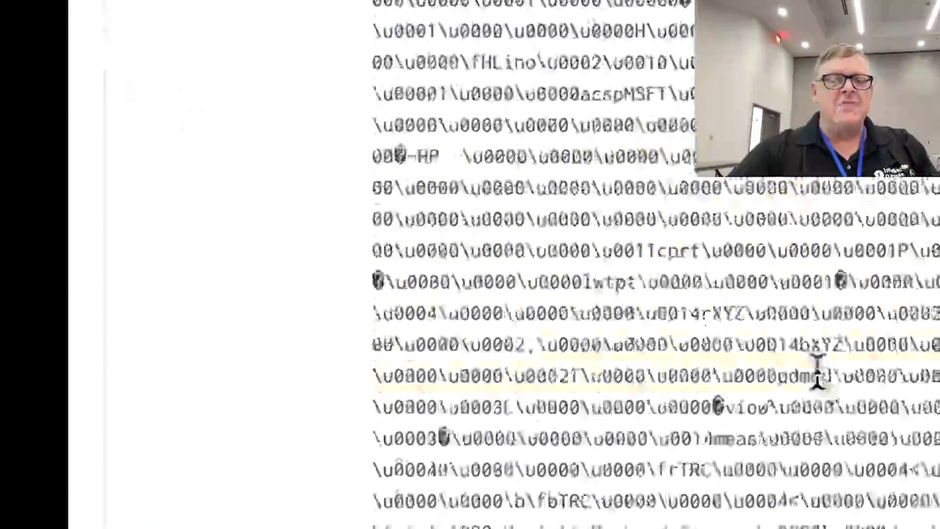
{"action": "scroll", "coordinate": [816, 372], "scroll_direction": "down", "scroll_amount": 10}
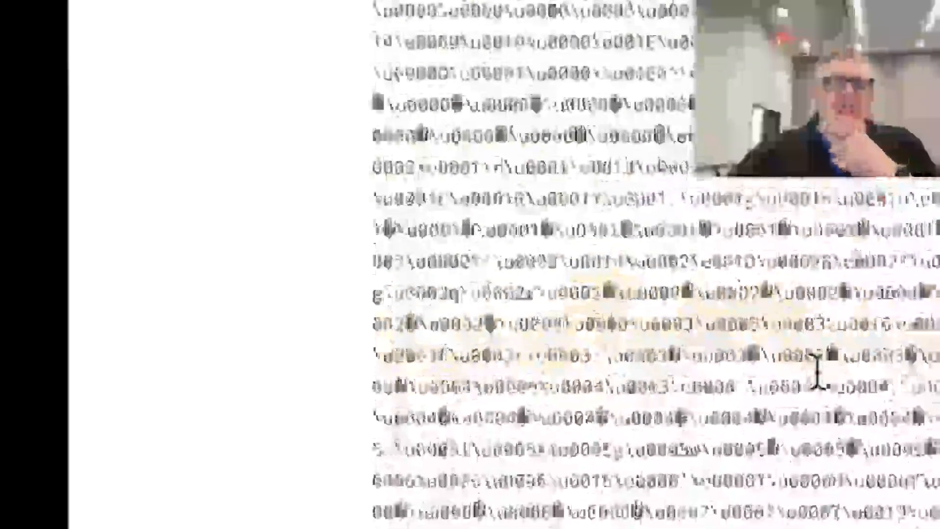
{"action": "scroll", "coordinate": [817, 371], "scroll_direction": "down", "scroll_amount": 1}
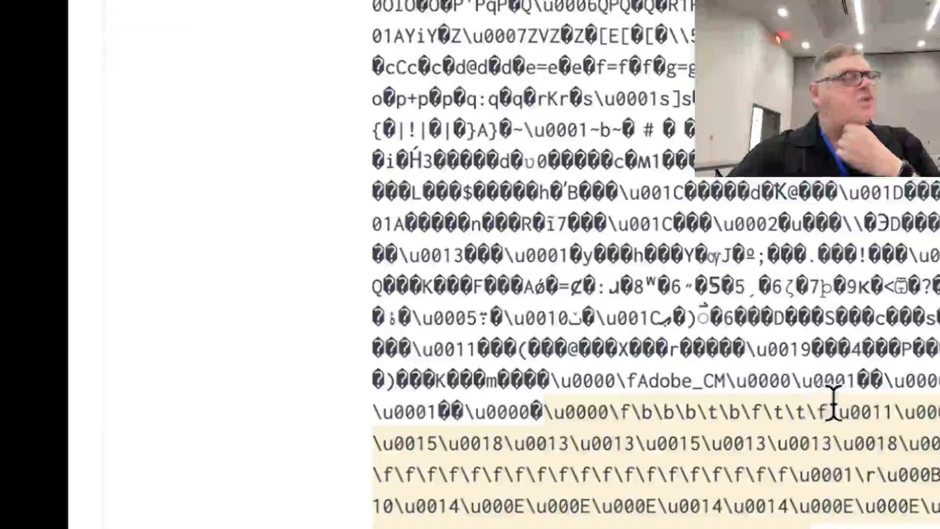
{"action": "scroll", "coordinate": [832, 399], "scroll_direction": "down", "scroll_amount": 10}
{"action": "scroll", "coordinate": [837, 416], "scroll_direction": "down", "scroll_amount": 10}
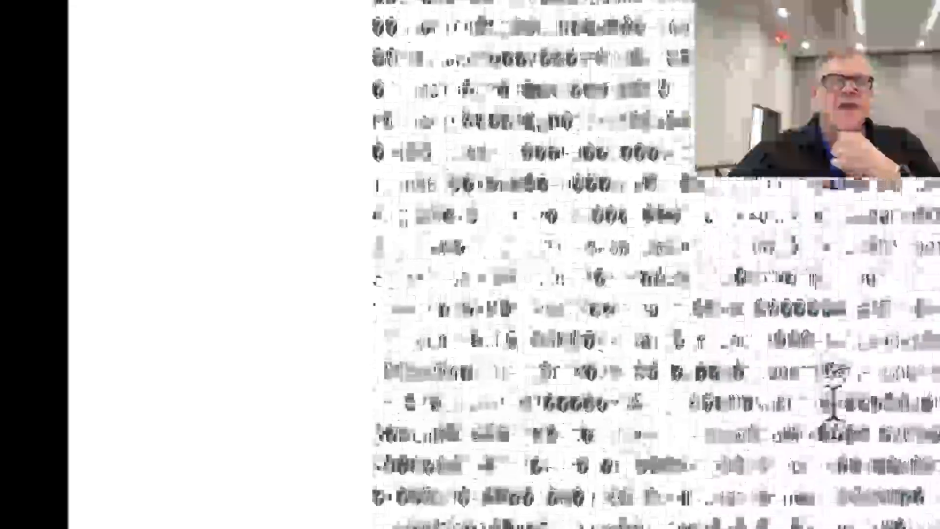
{"action": "scroll", "coordinate": [833, 404], "scroll_direction": "down", "scroll_amount": 10}
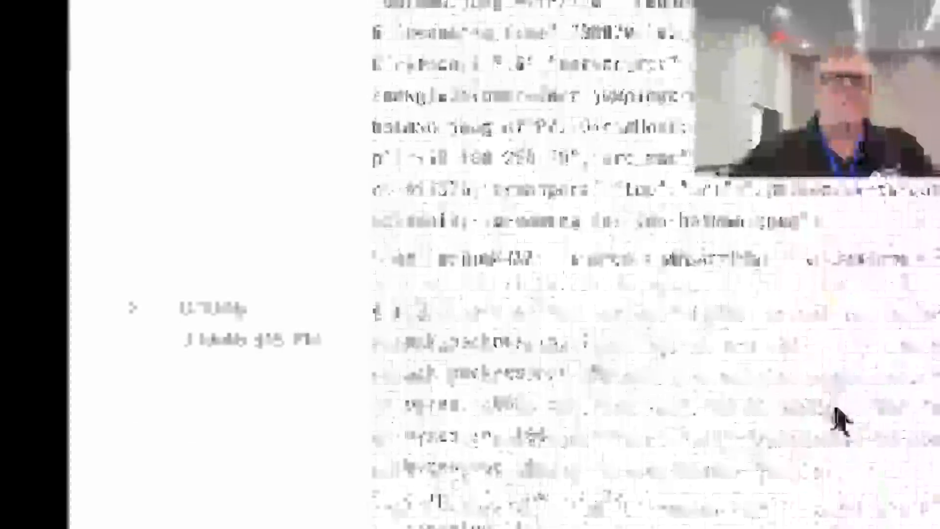
{"action": "scroll", "coordinate": [835, 404], "scroll_direction": "up", "scroll_amount": 5}
{"action": "scroll", "coordinate": [833, 403], "scroll_direction": "down", "scroll_amount": 3}
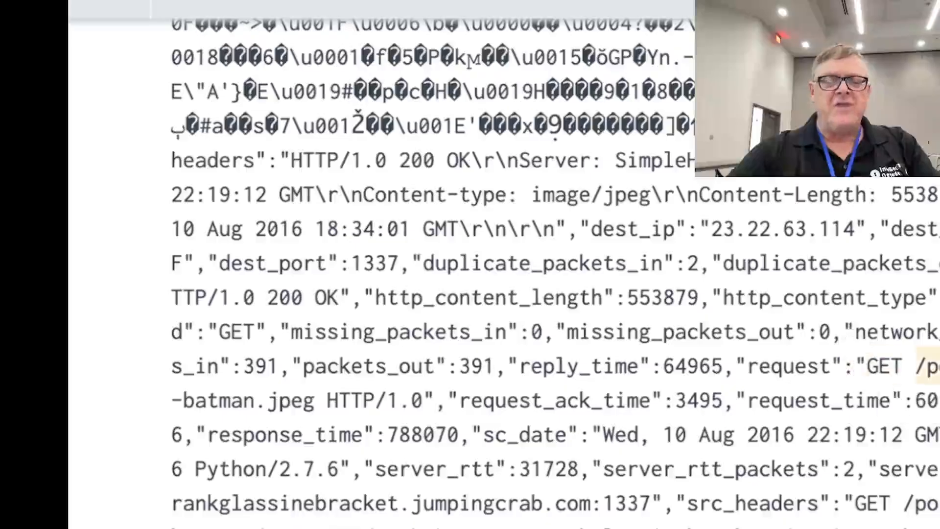
{"action": "left_click_drag", "start_coordinate": [315, 402], "coordinate": [862, 374]}
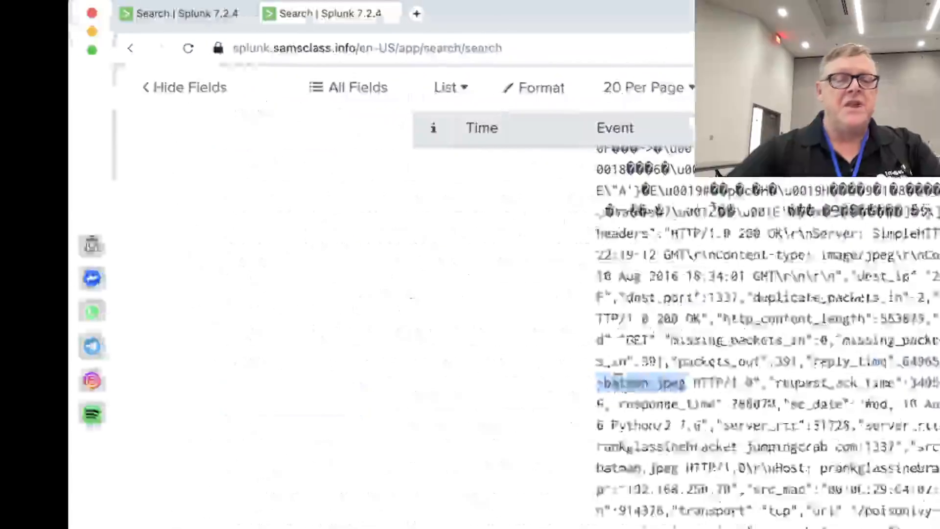
Switch to the notes document and add a "Defacement" line with the copied GET /poisonivy-is-coming-for-you-batman.jpeg request
{"action": "key", "text": "super+Tab"}
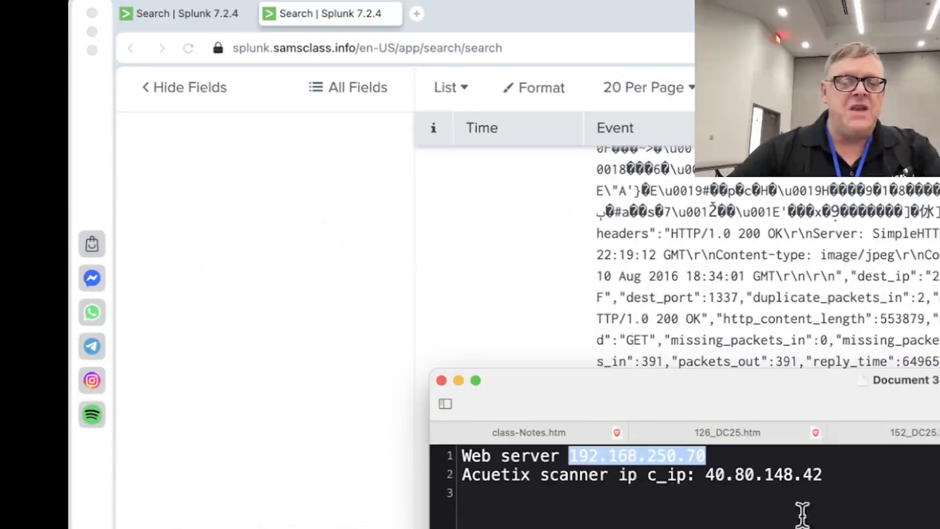
{"action": "left_click", "coordinate": [601, 516]}
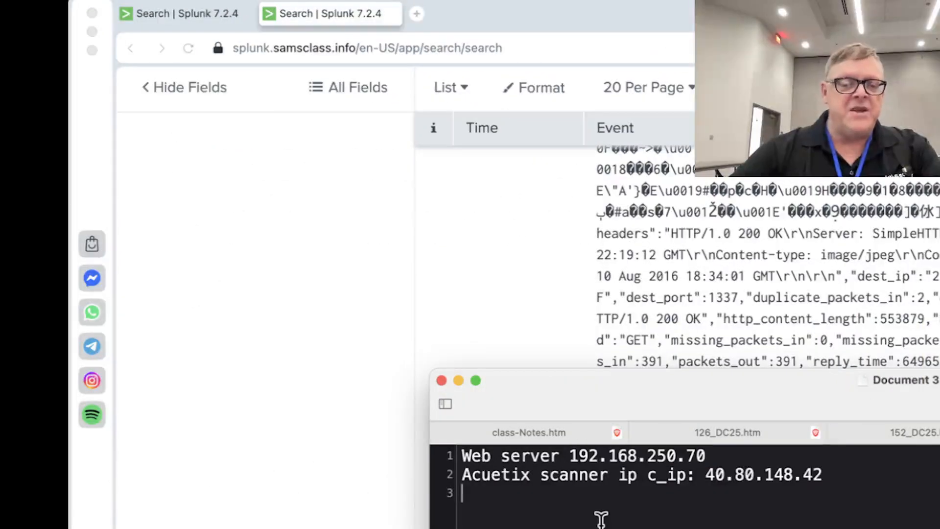
{"action": "key", "text": "Return"}
{"action": "type", "text": "Defacement"}
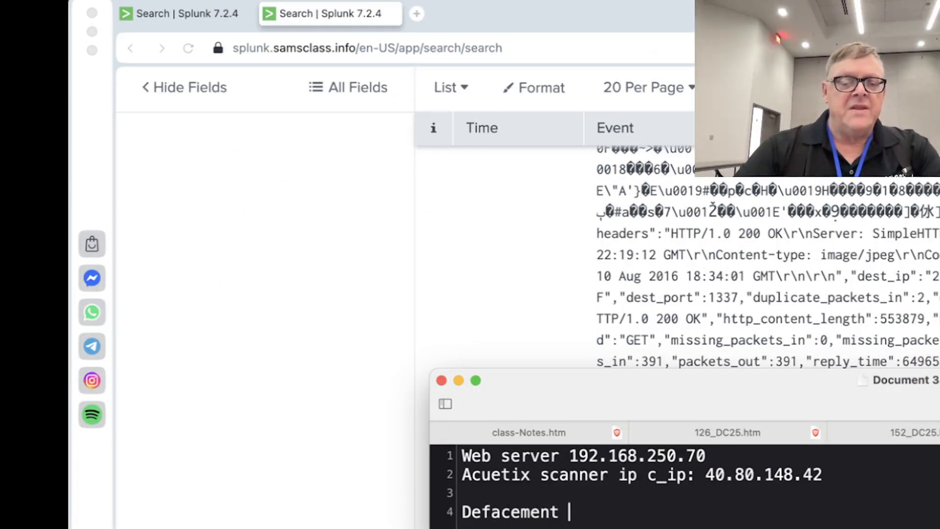
{"action": "key", "text": "super+v"}
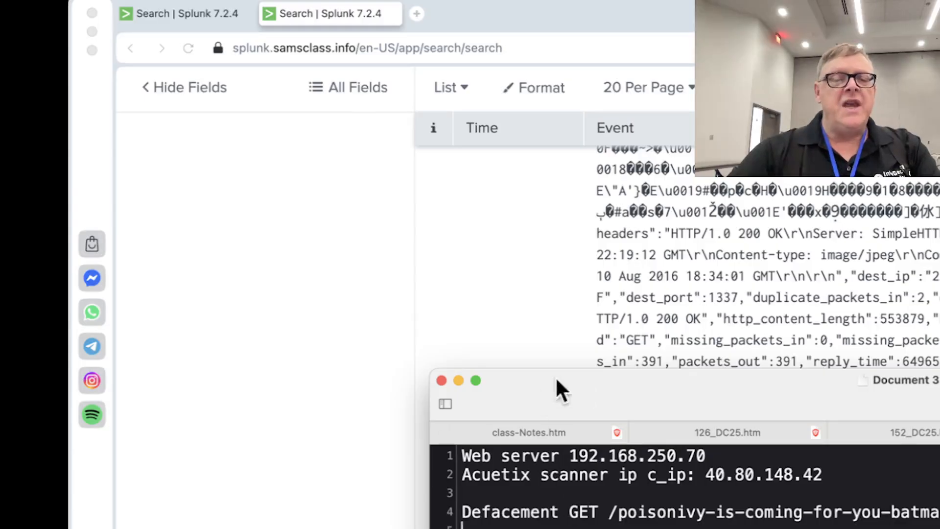
Copy the event's site value prankglassinebracket.jumpingcrab.com:1337 from Splunk and paste it below the Defacement line in the notes
{"action": "left_click", "coordinate": [618, 333]}
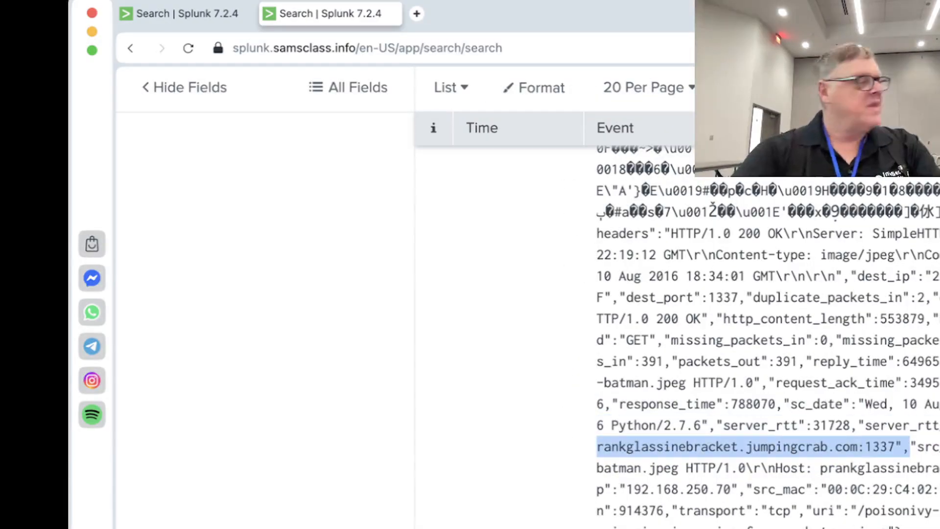
{"action": "key", "text": "super+Tab"}
{"action": "type", "text": "site\":\"rankglassinebracket.jumpingcrab.com:1337\""}
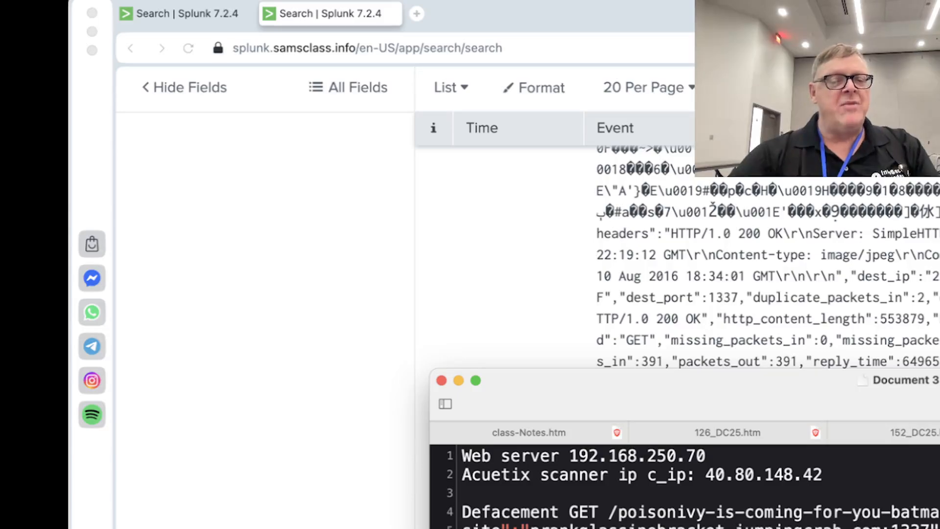
Return to the Splunk results and expand the 8/10/16 3:19:11.351 PM event to its individual fields
{"action": "scroll", "coordinate": [685, 484], "scroll_direction": "down", "scroll_amount": 1}
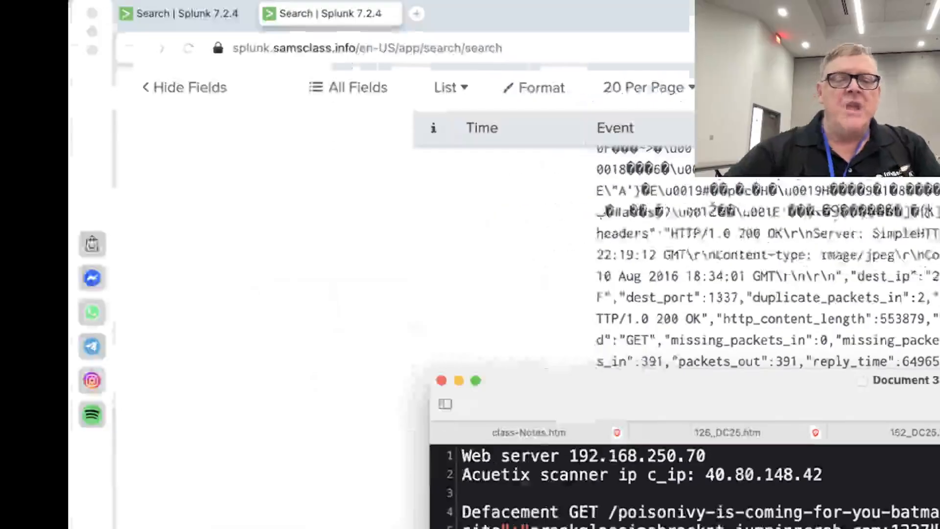
{"action": "left_click", "coordinate": [801, 296]}
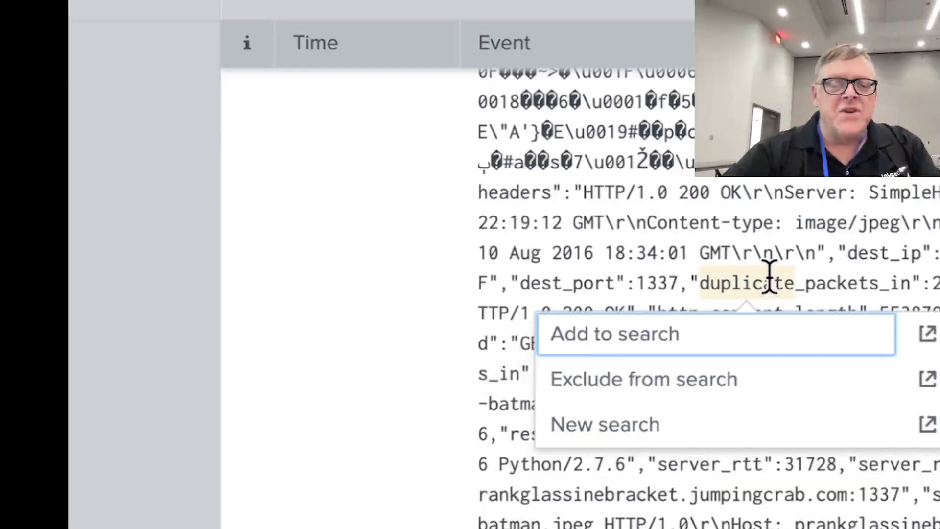
{"action": "left_click", "coordinate": [437, 268]}
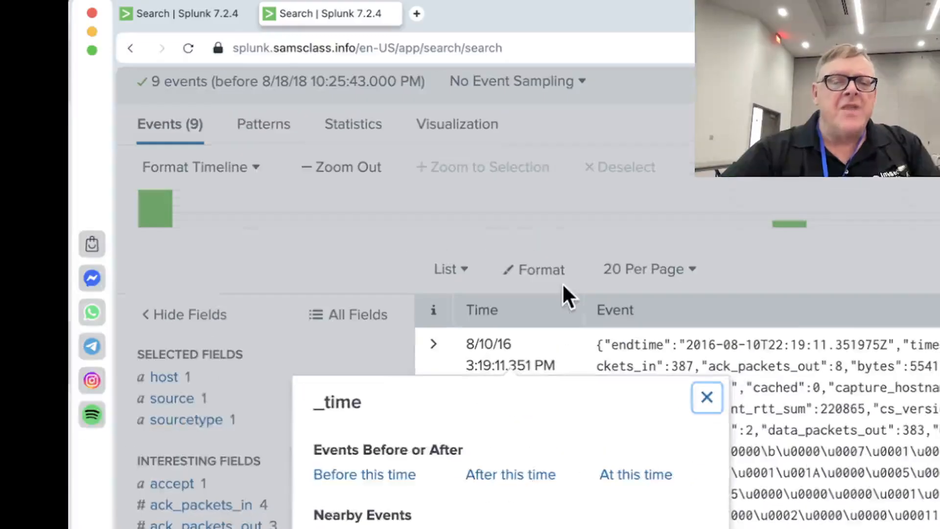
{"action": "left_click", "coordinate": [511, 303]}
{"action": "left_click", "coordinate": [434, 343]}
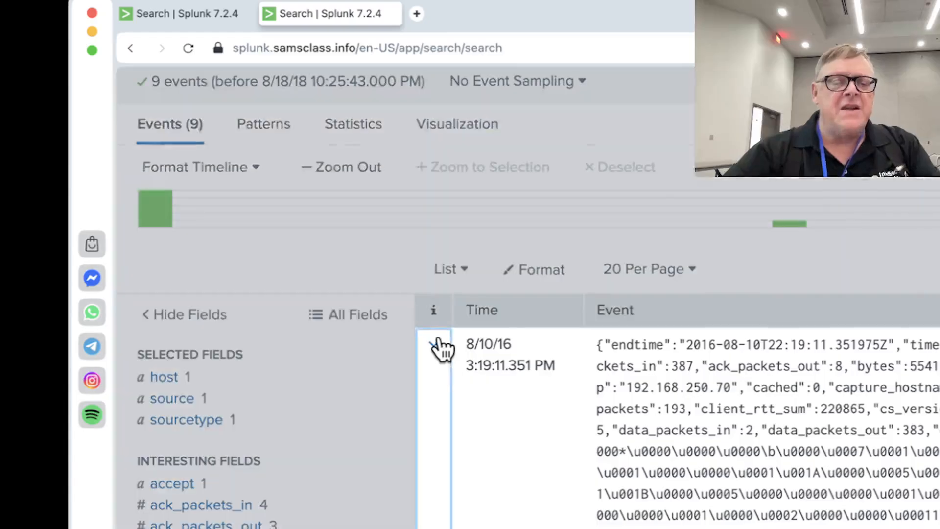
Select the dest IP address 23.22.63.114 in the expanded event's field list and switch to the notes document
{"action": "scroll", "coordinate": [782, 411], "scroll_direction": "down", "scroll_amount": 15}
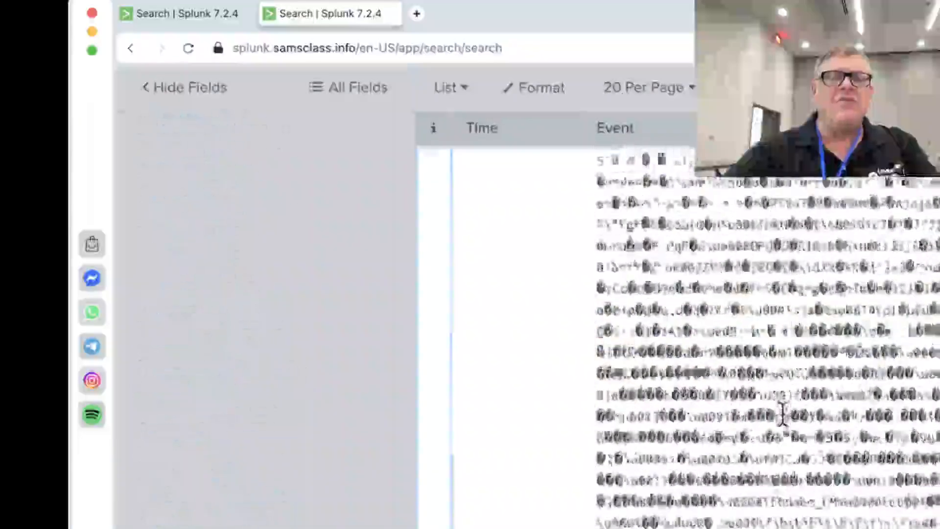
{"action": "scroll", "coordinate": [782, 412], "scroll_direction": "down", "scroll_amount": 15}
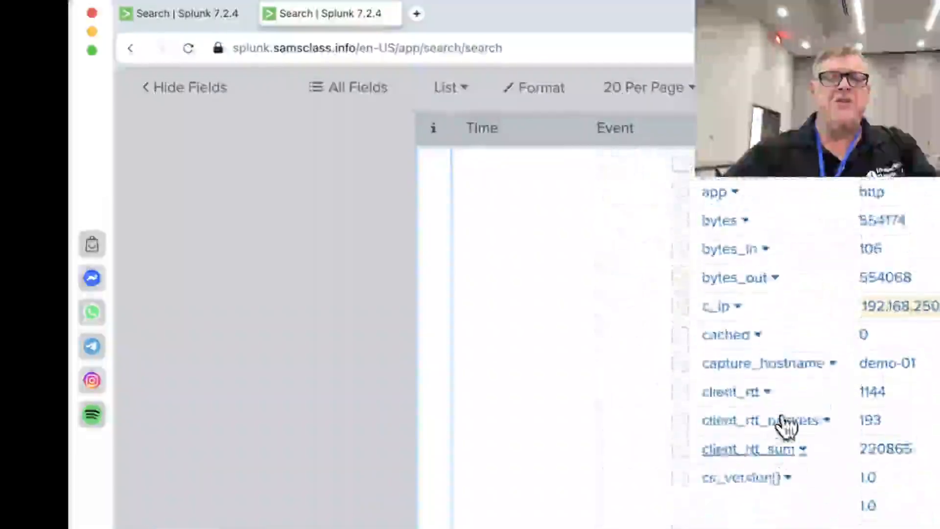
{"action": "scroll", "coordinate": [782, 412], "scroll_direction": "up", "scroll_amount": 4}
{"action": "scroll", "coordinate": [782, 412], "scroll_direction": "down", "scroll_amount": 5}
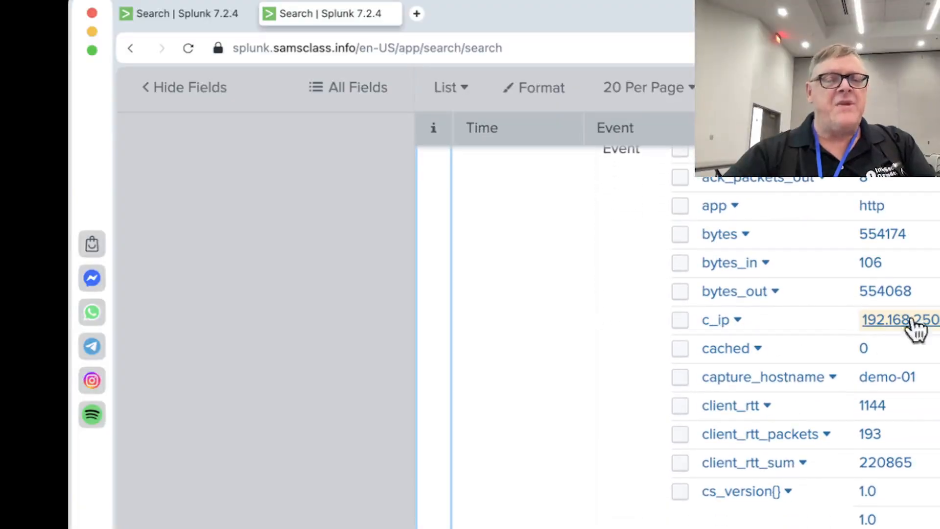
{"action": "scroll", "coordinate": [891, 328], "scroll_direction": "down", "scroll_amount": 5}
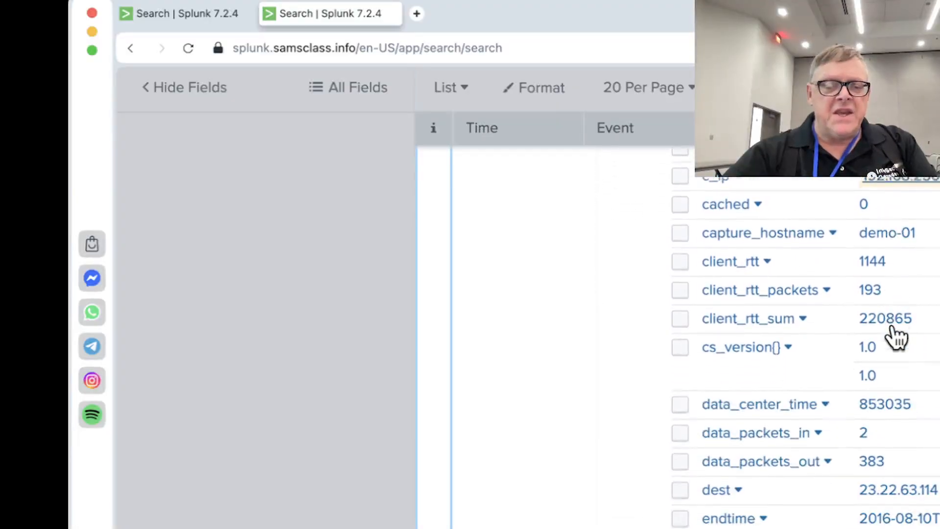
{"action": "scroll", "coordinate": [891, 327], "scroll_direction": "down", "scroll_amount": 1}
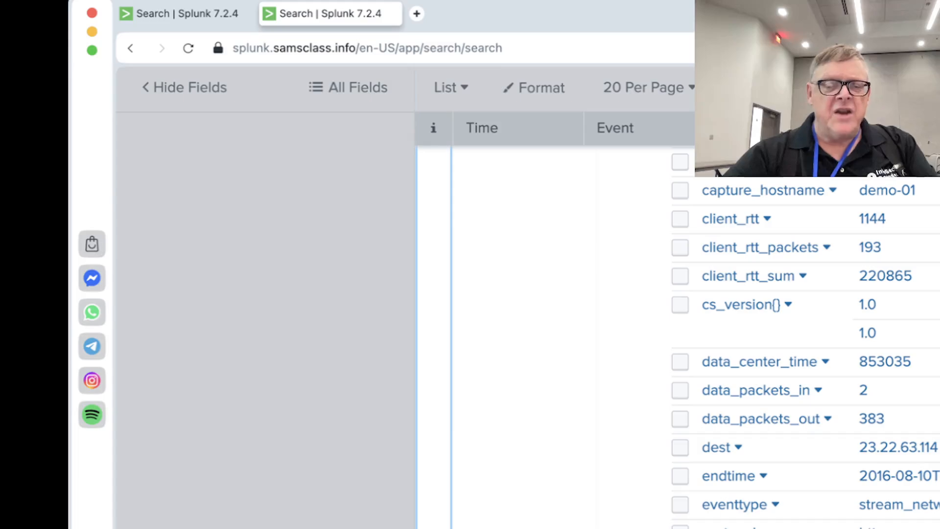
{"action": "left_click_drag", "start_coordinate": [937, 446], "coordinate": [860, 451]}
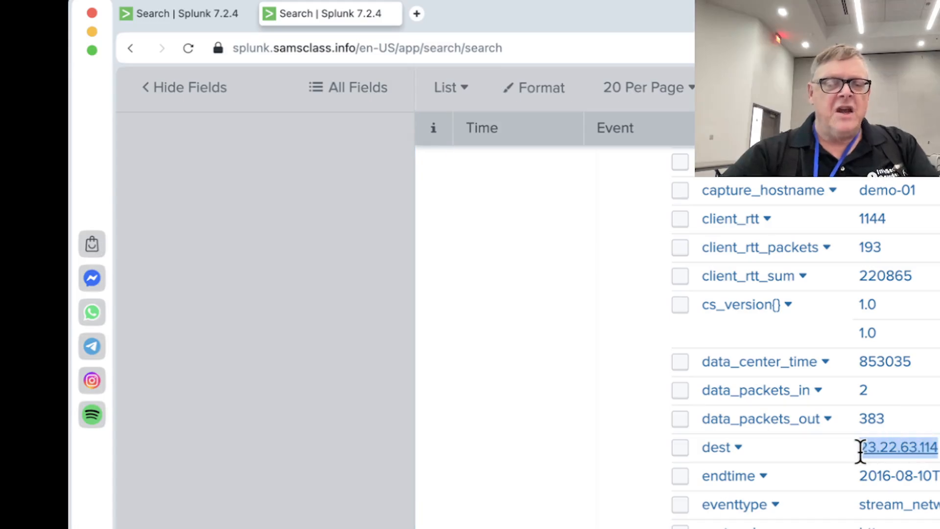
{"action": "key", "text": "super+Tab"}
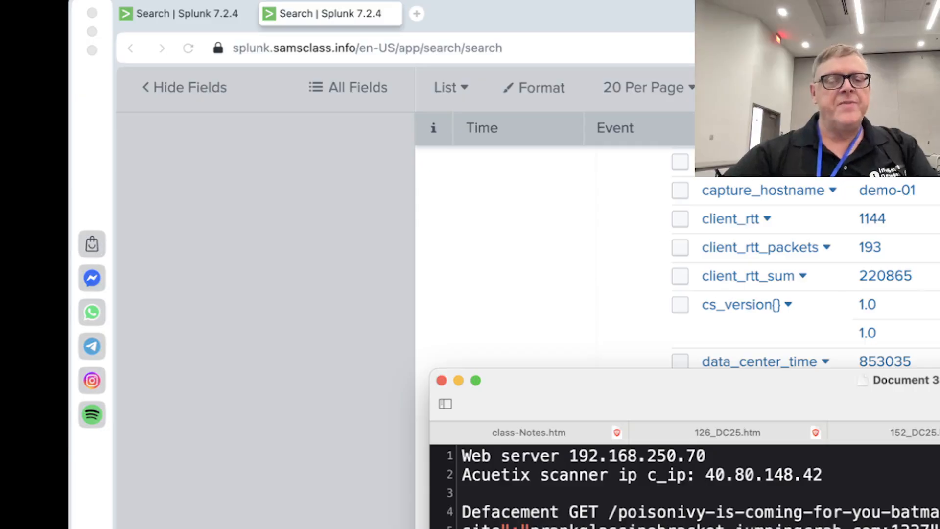
Open the splunk2 search page briefly, switch to the BOTSv1 challenge page and read challenges 1.4 through 2.4 with their hints
{"action": "left_click", "coordinate": [204, 23]}
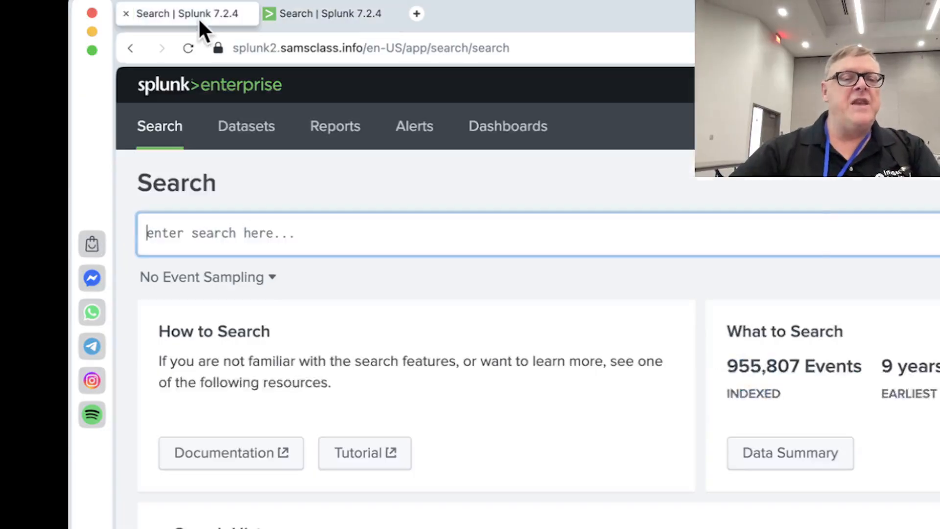
{"action": "key", "text": "super+Tab"}
{"action": "key", "text": "super+Tab"}
{"action": "scroll", "coordinate": [518, 503], "scroll_direction": "down", "scroll_amount": 4}
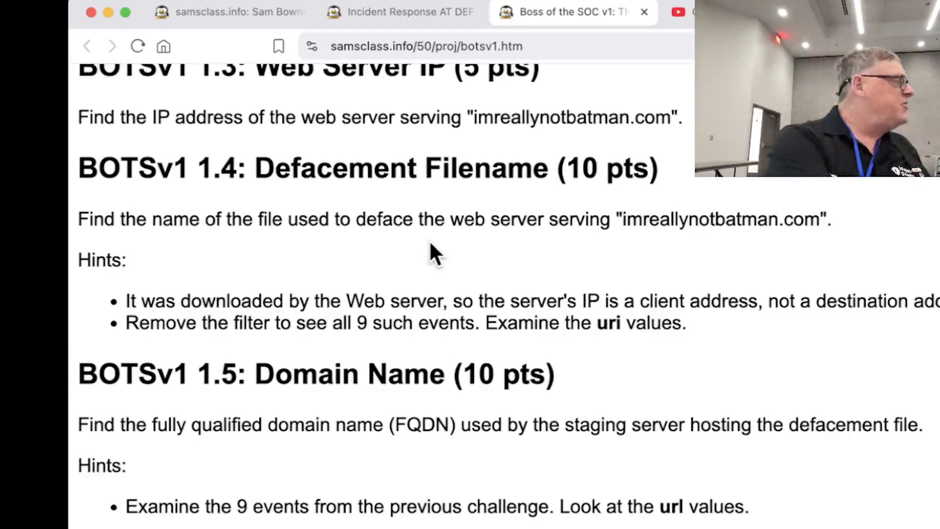
{"action": "scroll", "coordinate": [431, 243], "scroll_direction": "down", "scroll_amount": 5}
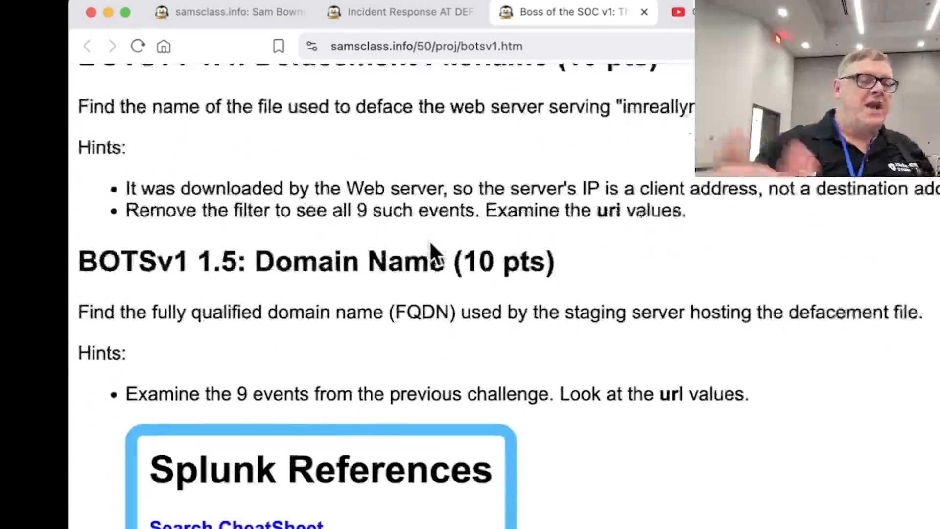
{"action": "scroll", "coordinate": [430, 243], "scroll_direction": "down", "scroll_amount": 10}
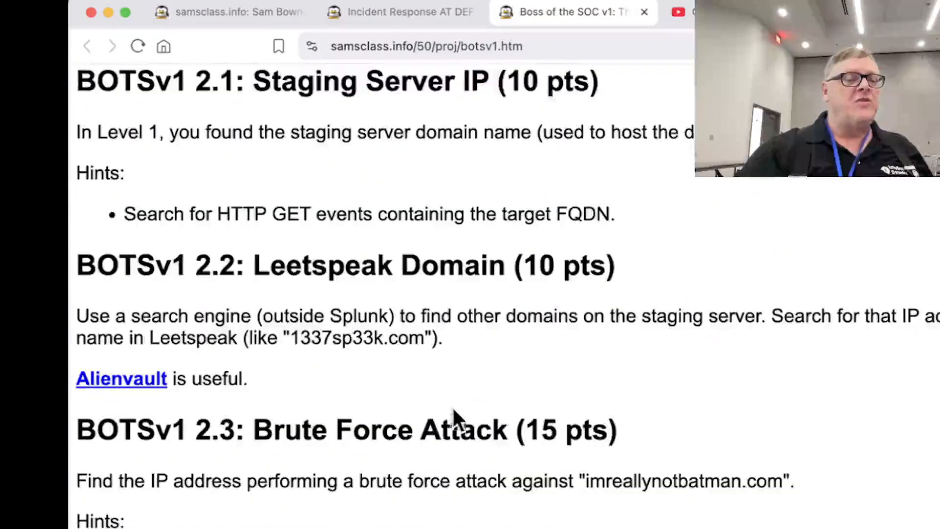
{"action": "scroll", "coordinate": [424, 426], "scroll_direction": "down", "scroll_amount": 2}
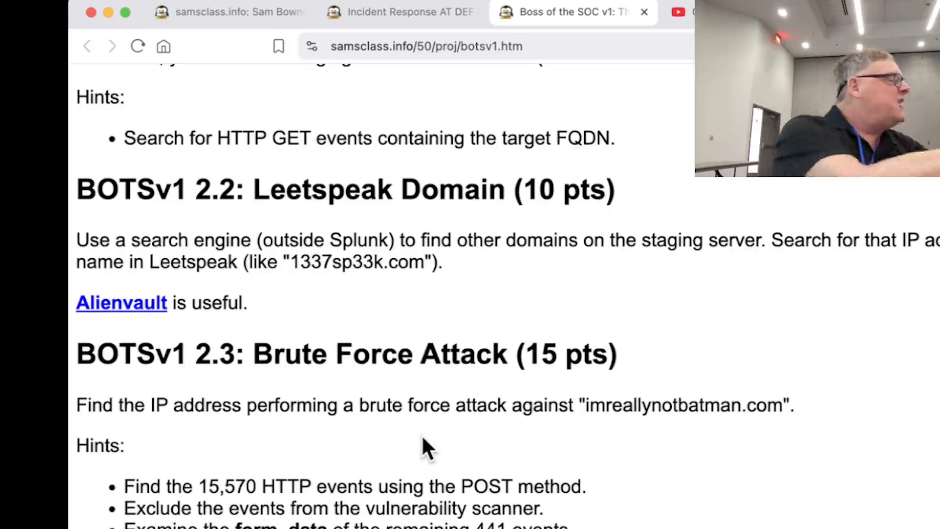
{"action": "scroll", "coordinate": [422, 434], "scroll_direction": "down", "scroll_amount": 7}
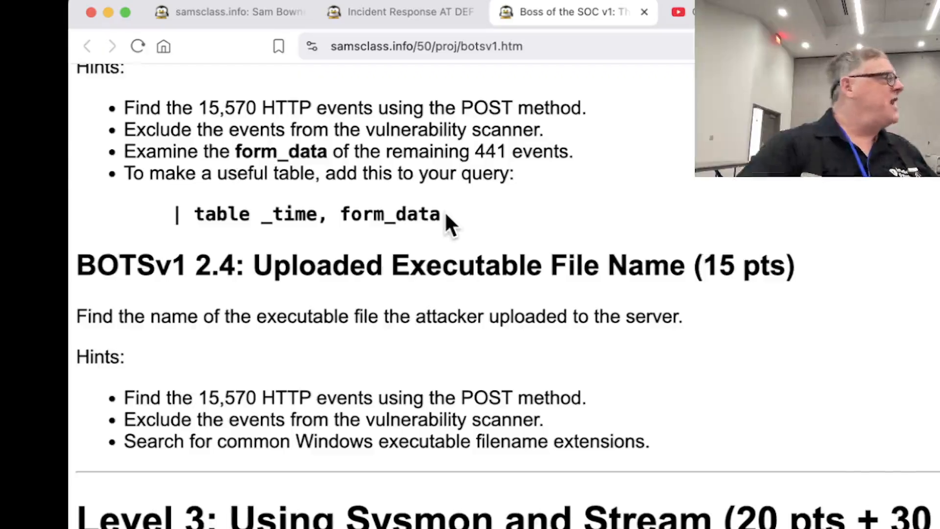
Read through the Level 3 Sysmon and Stream challenges and the Level 4 ransomware challenges as far as 4.14 Obfuscation
{"action": "scroll", "coordinate": [446, 216], "scroll_direction": "down", "scroll_amount": 10}
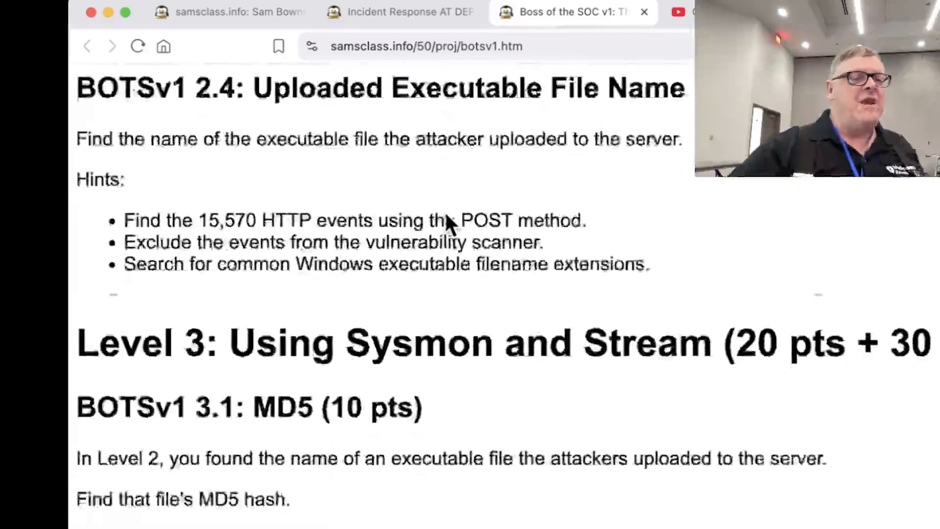
{"action": "scroll", "coordinate": [446, 215], "scroll_direction": "down", "scroll_amount": 12}
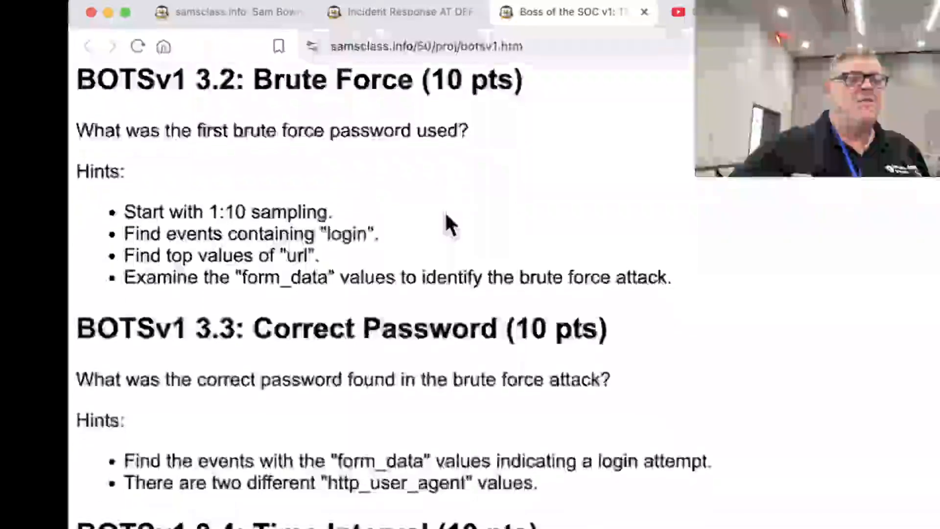
{"action": "scroll", "coordinate": [446, 218], "scroll_direction": "down", "scroll_amount": 7}
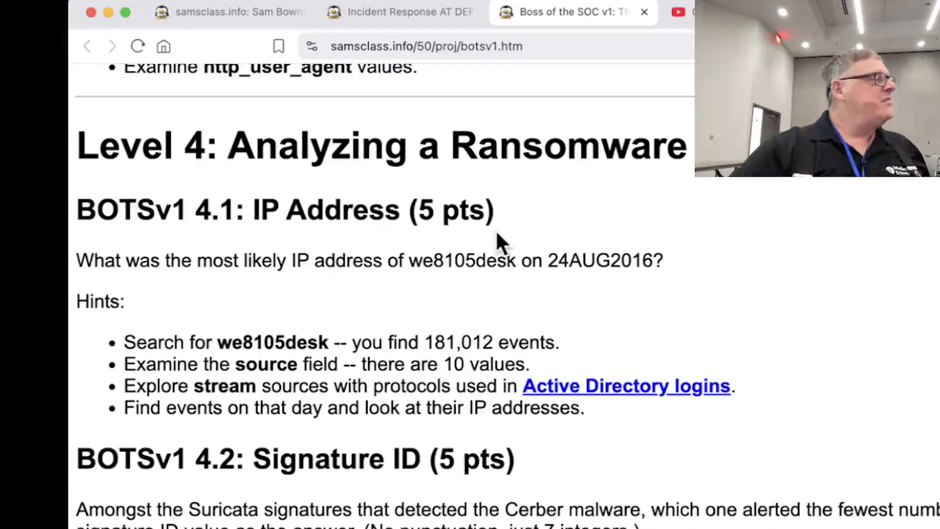
{"action": "scroll", "coordinate": [497, 235], "scroll_direction": "down", "scroll_amount": 5}
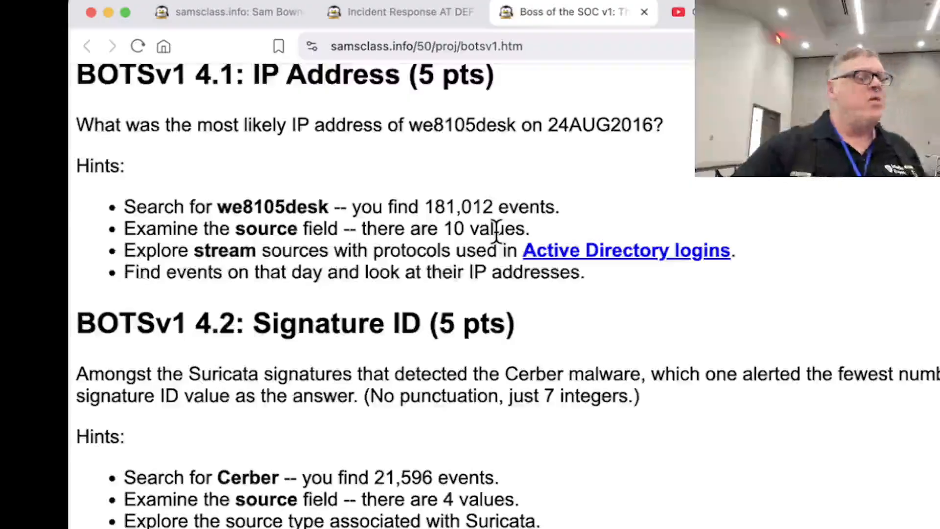
{"action": "scroll", "coordinate": [496, 230], "scroll_direction": "down", "scroll_amount": 20}
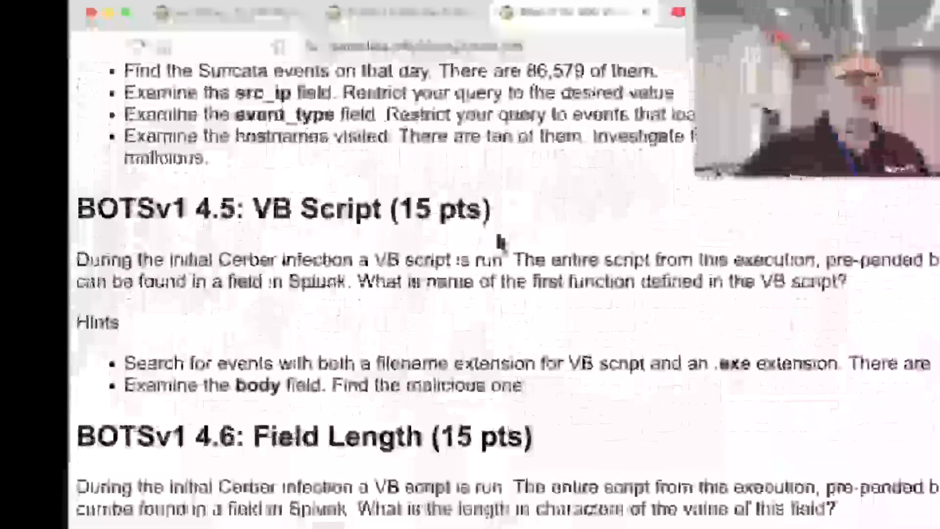
{"action": "scroll", "coordinate": [500, 241], "scroll_direction": "down", "scroll_amount": 3}
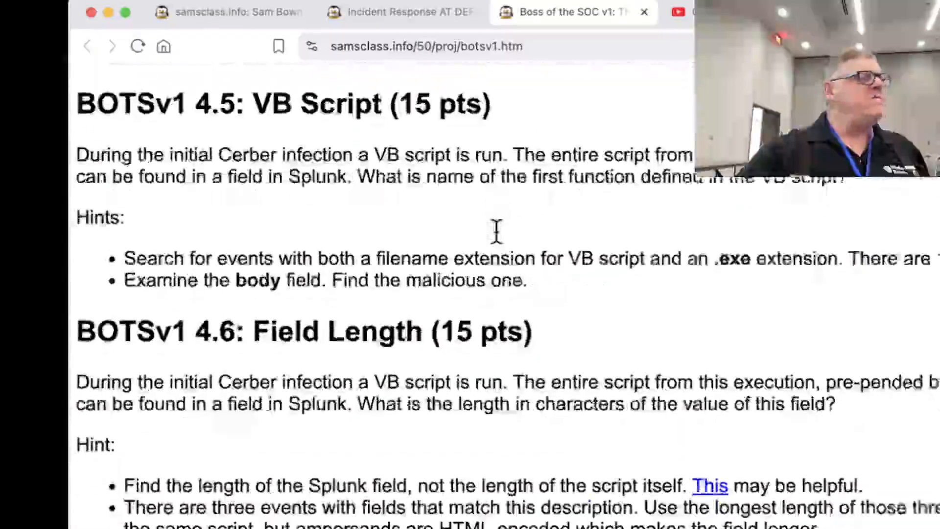
{"action": "scroll", "coordinate": [497, 230], "scroll_direction": "down", "scroll_amount": 5}
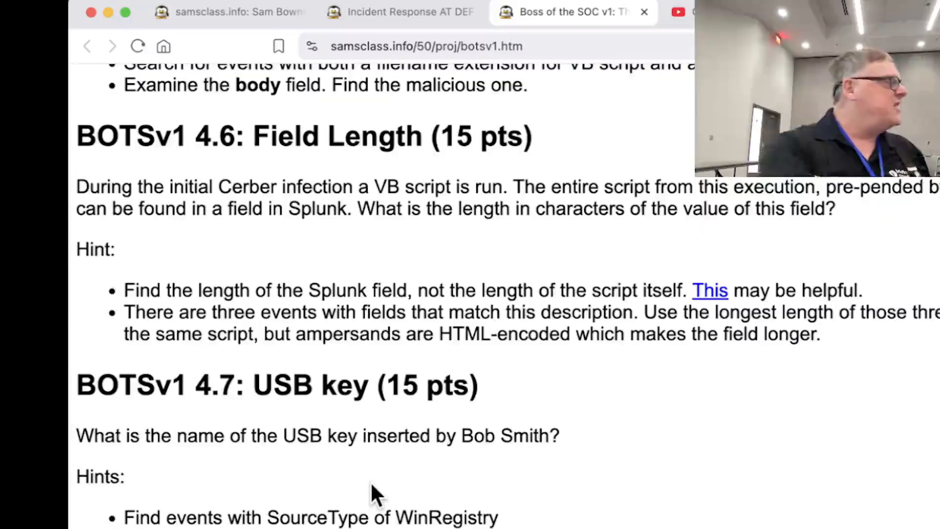
{"action": "scroll", "coordinate": [370, 480], "scroll_direction": "down", "scroll_amount": 15}
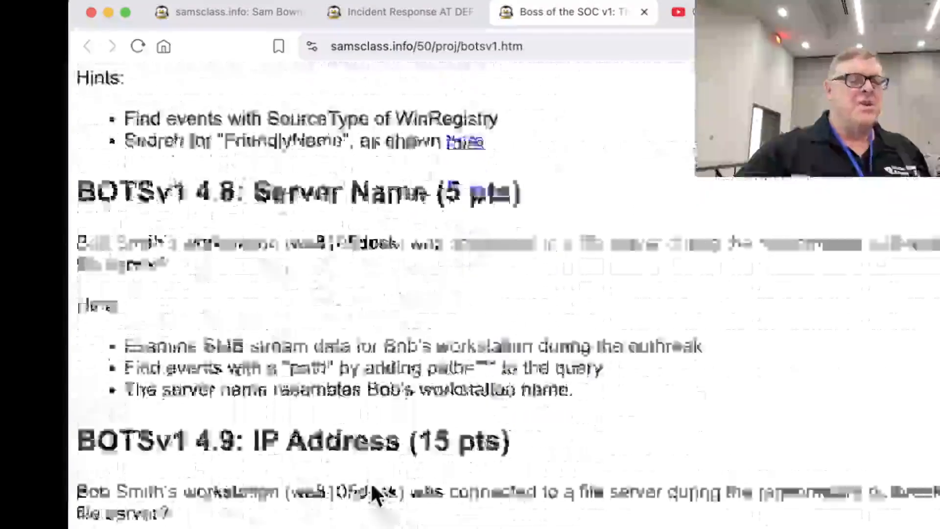
{"action": "scroll", "coordinate": [370, 480], "scroll_direction": "down", "scroll_amount": 15}
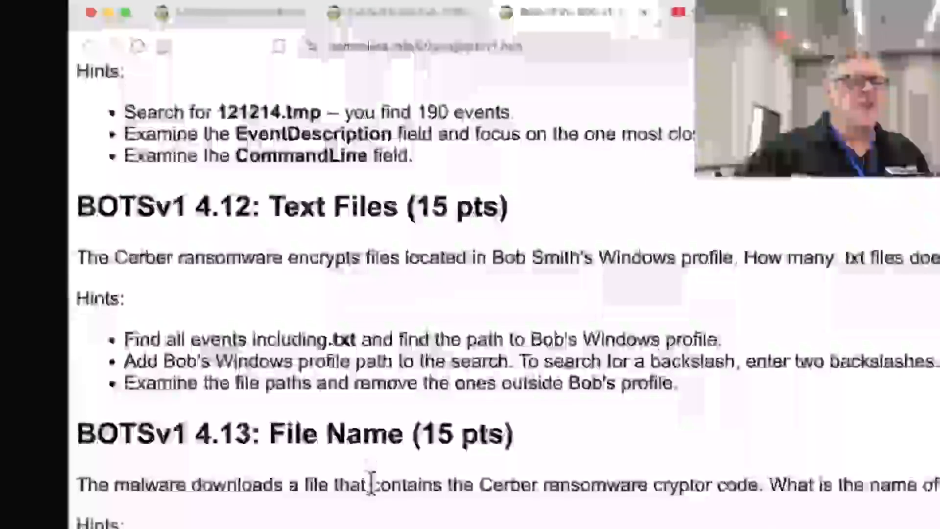
{"action": "scroll", "coordinate": [371, 478], "scroll_direction": "down", "scroll_amount": 5}
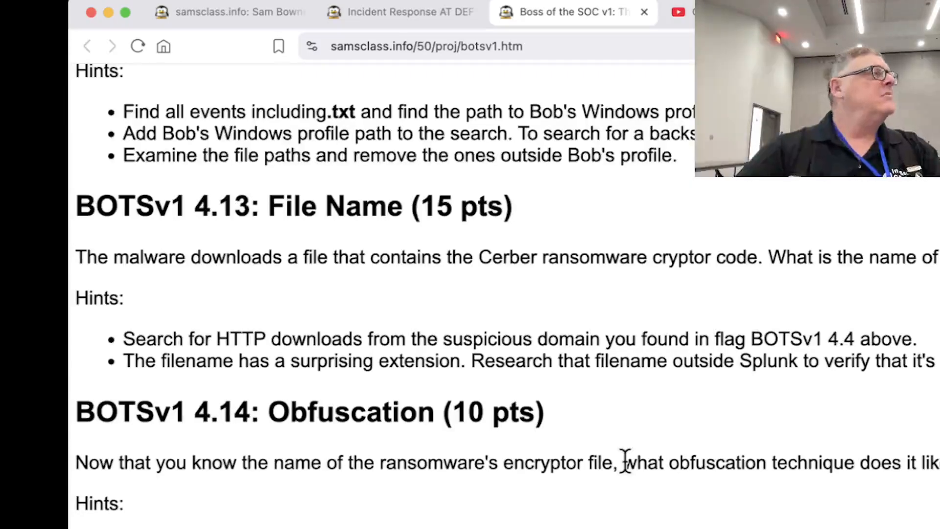
{"action": "key", "text": "super+Tab"}
{"action": "key", "text": "super+Tab"}
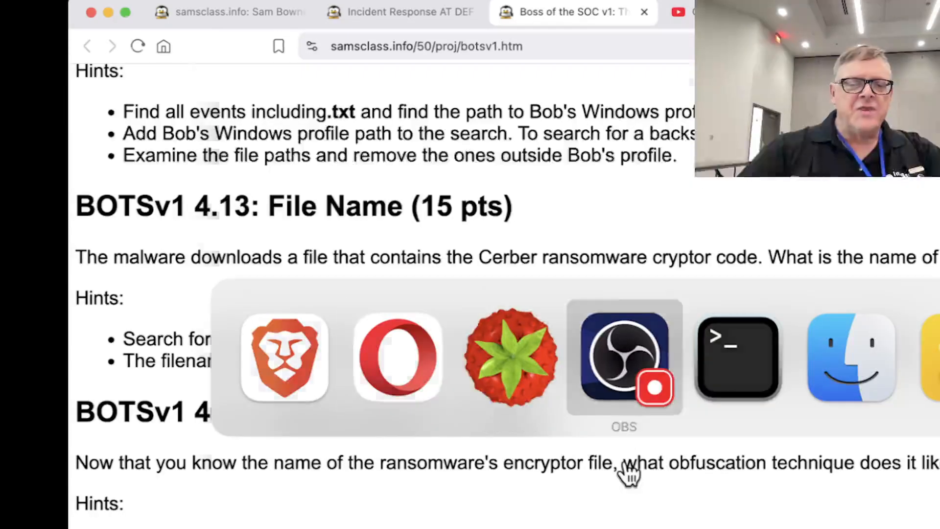